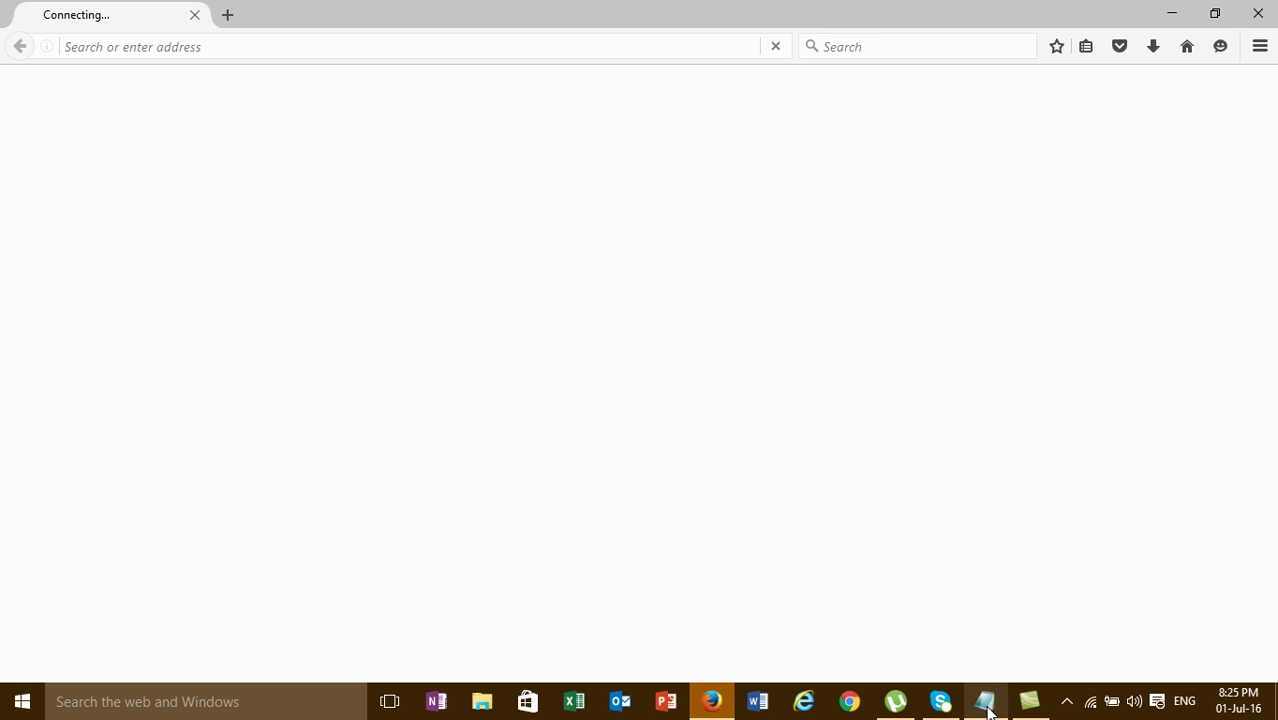
Bring the New Text Document (2).txt notes with the download links back to the front
click(985, 700)
Look over the 64bit, 32bit and Linux download link entries in the notes
click(621, 223)
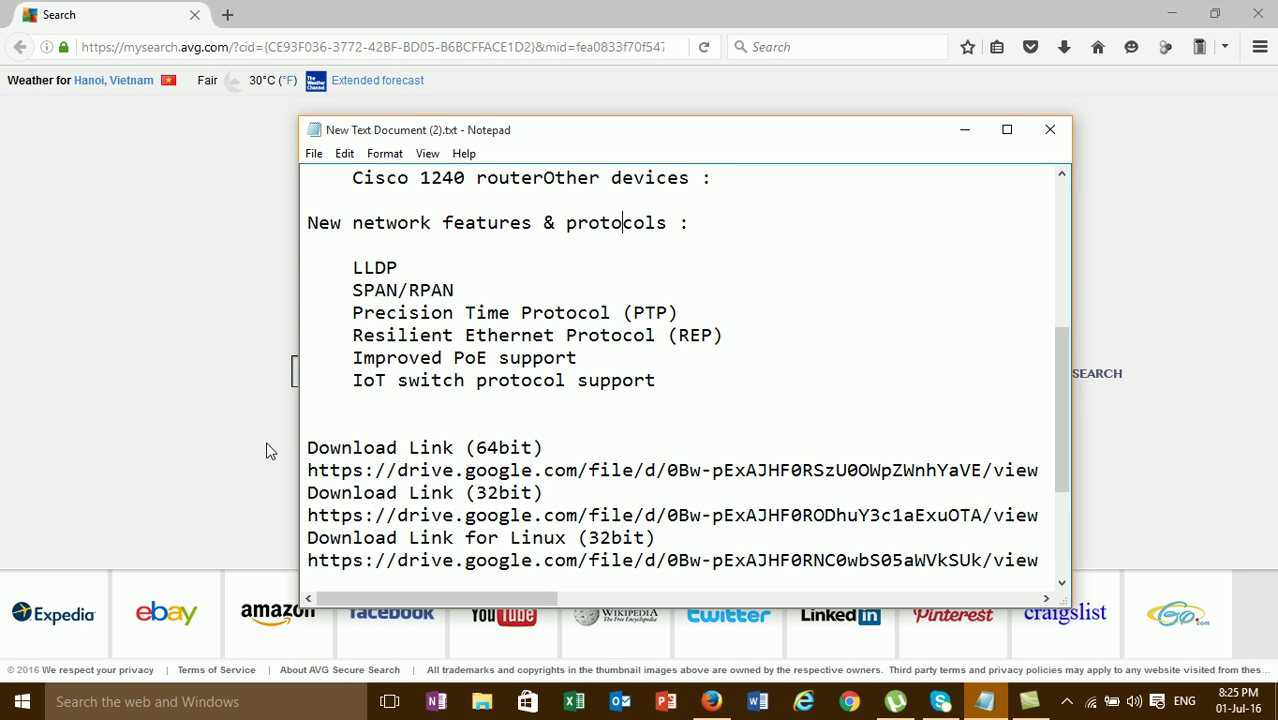
drag(308, 447, 639, 234)
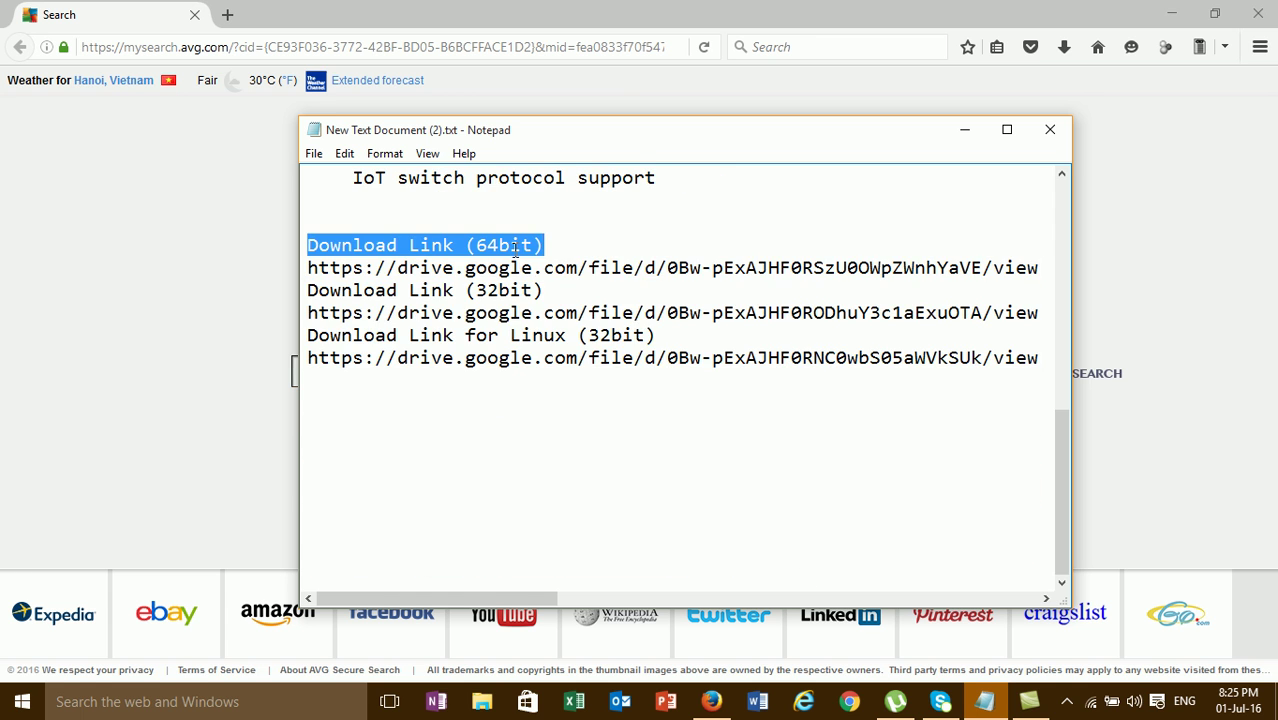
click(477, 245)
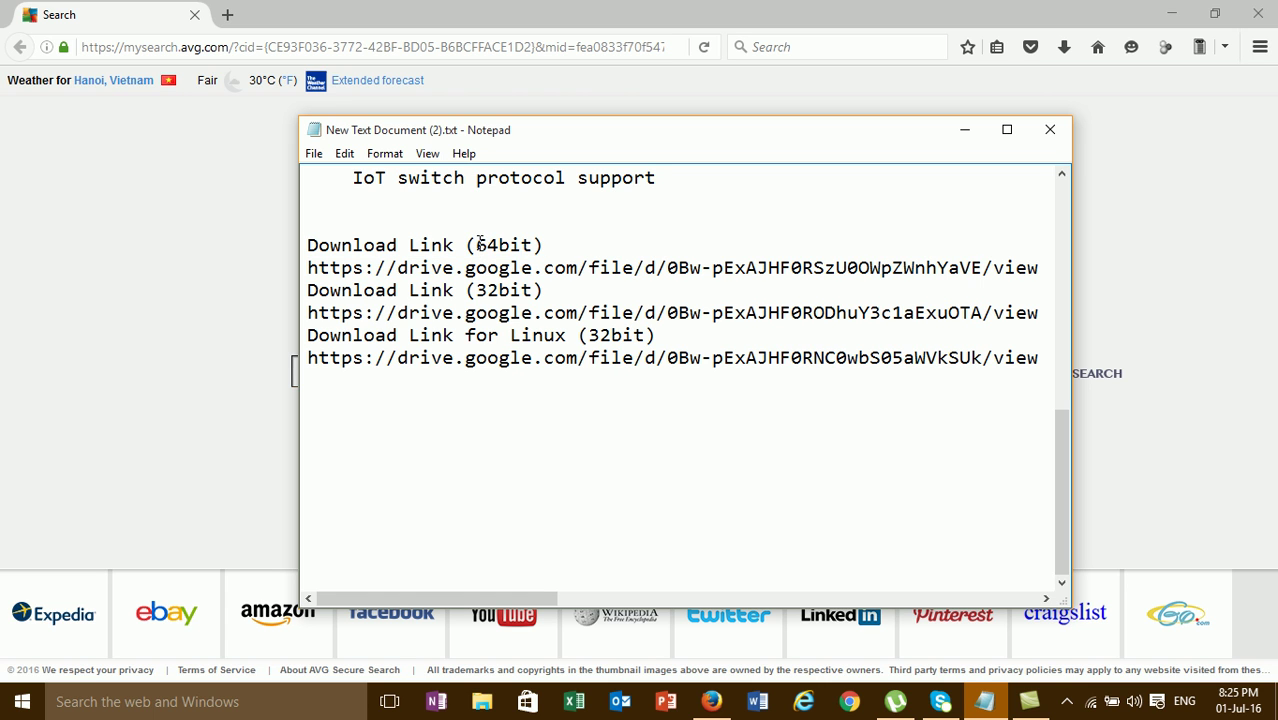
drag(477, 245, 533, 245)
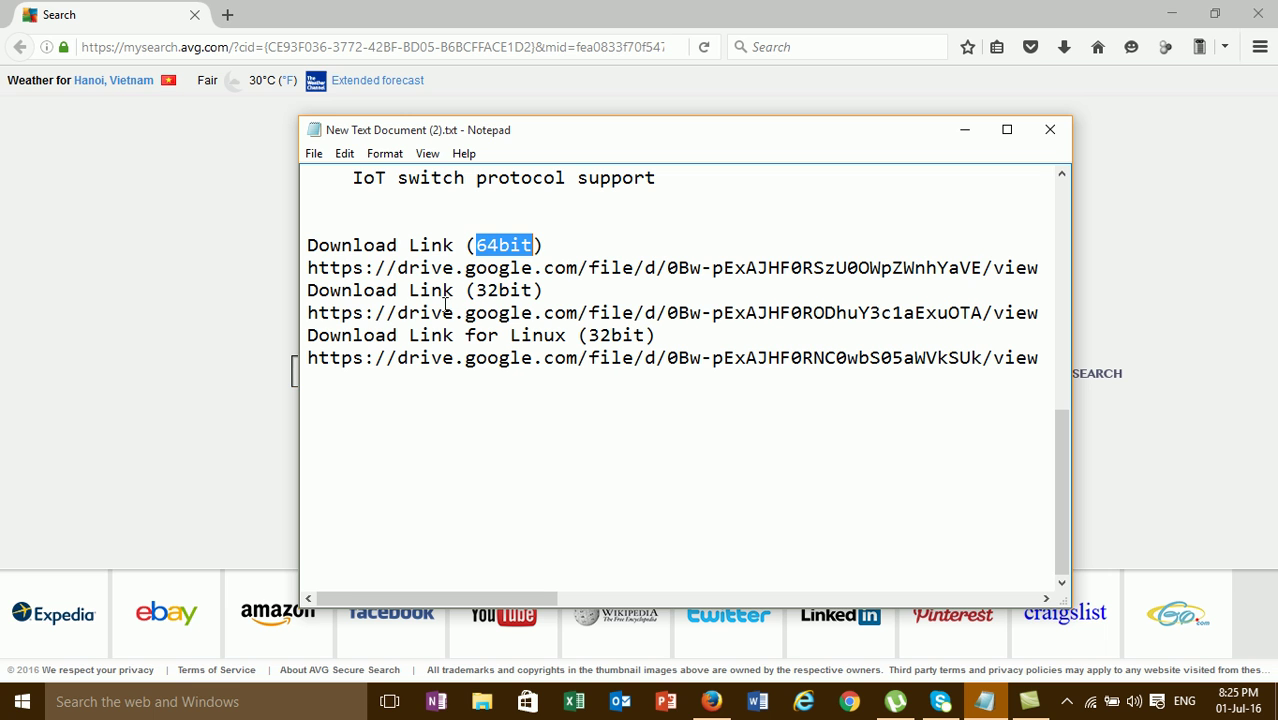
drag(330, 312, 533, 291)
drag(329, 337, 497, 379)
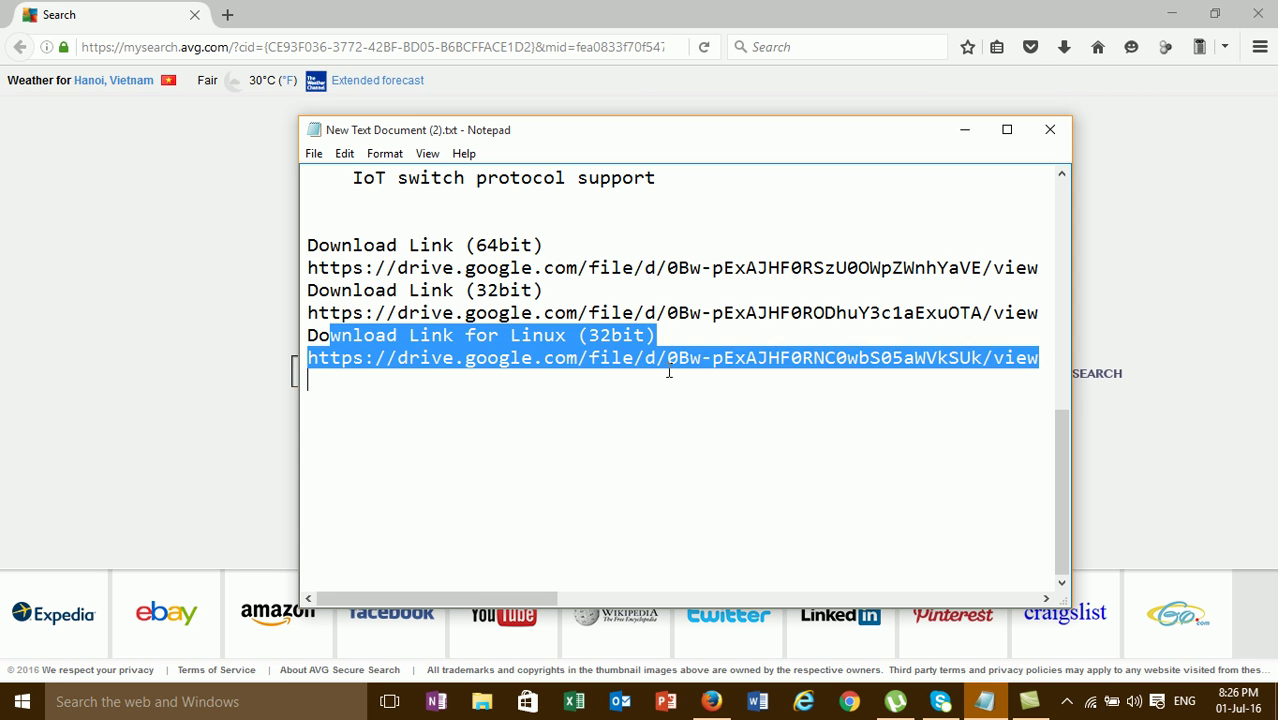
click(681, 268)
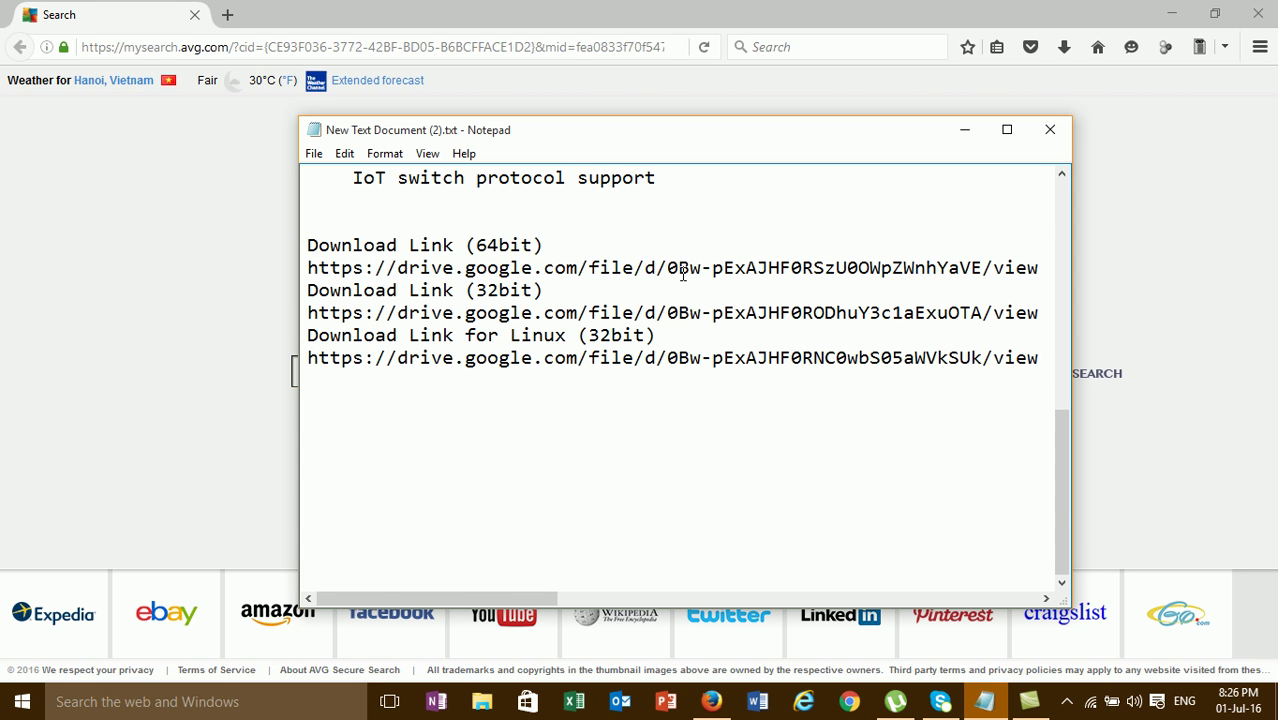
drag(476, 245, 550, 245)
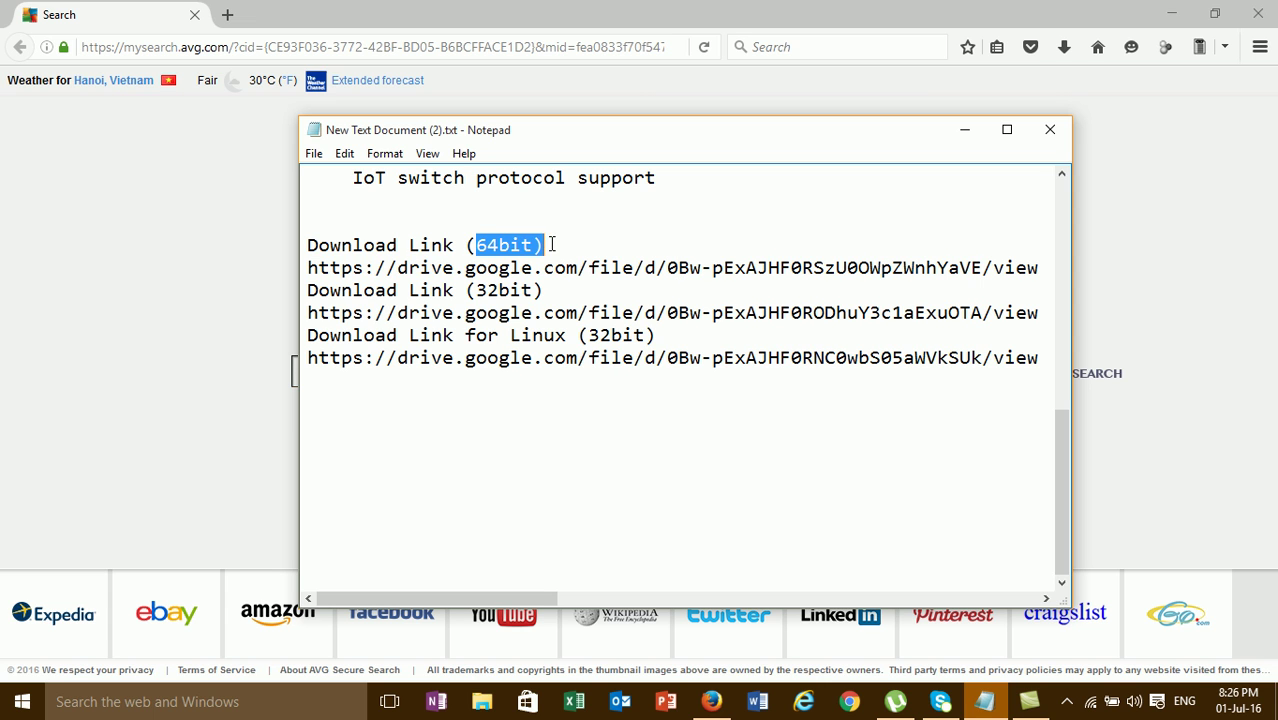
click(464, 268)
Copy the full 64-bit download URL to the clipboard
drag(308, 268, 1156, 268)
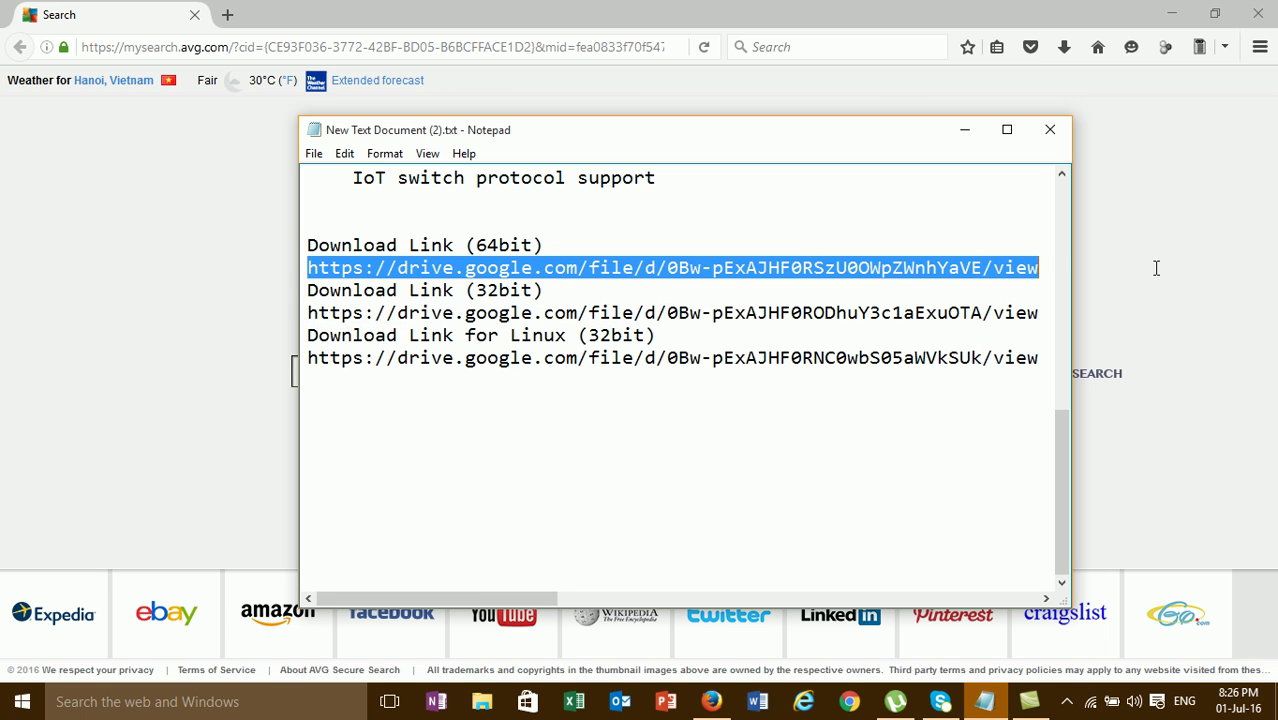
right_click(953, 271)
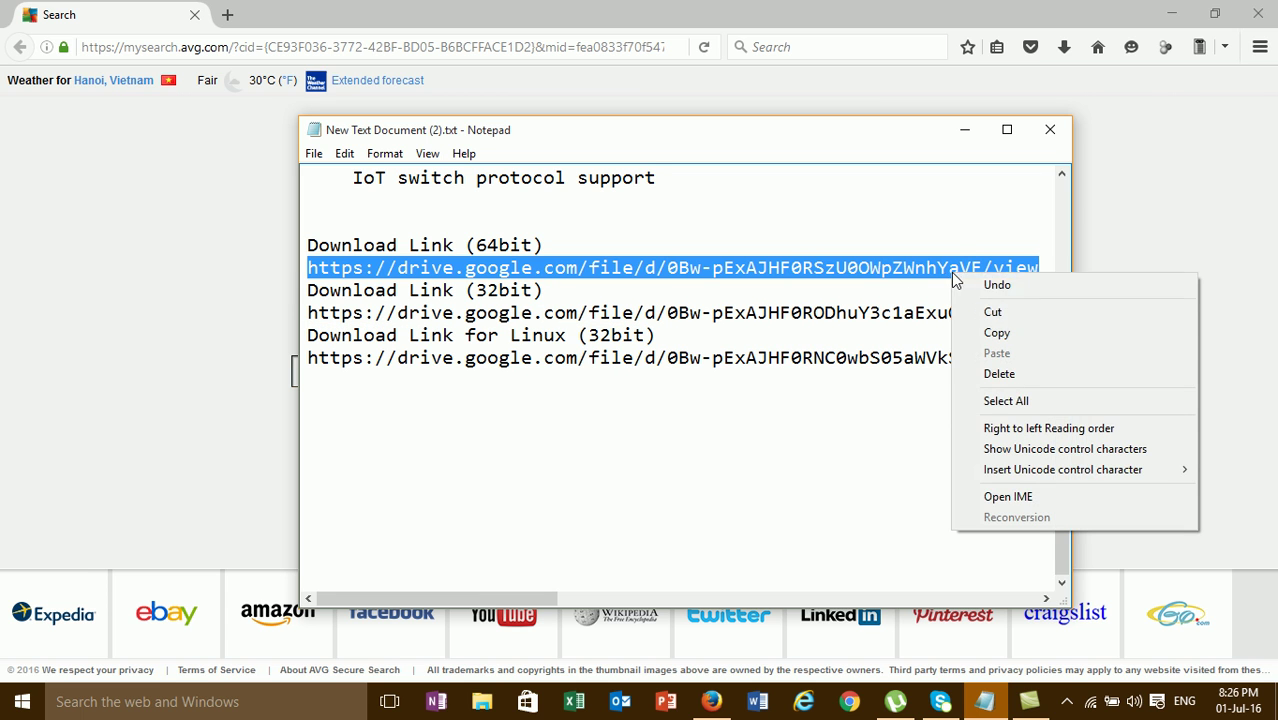
click(990, 333)
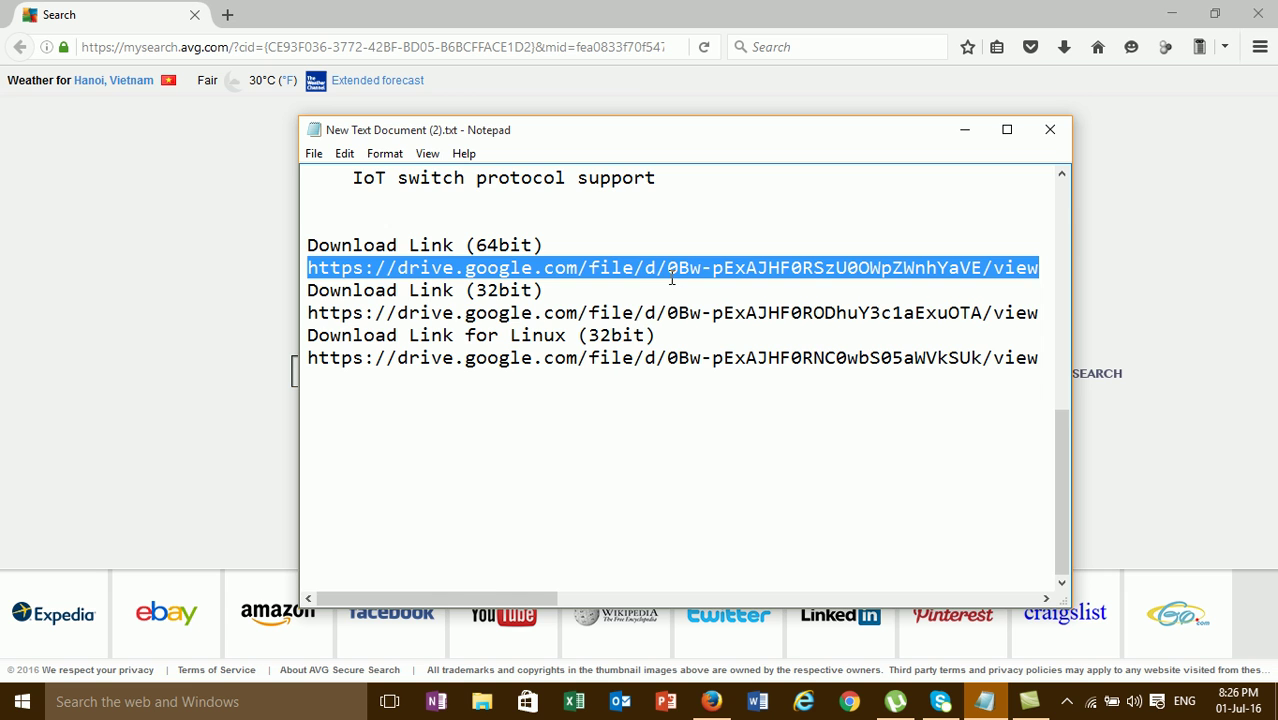
Load the copied link in Firefox to open the Whilenetworking_PT7_64.exe Drive page, then minimize the windows
click(556, 35)
click(526, 42)
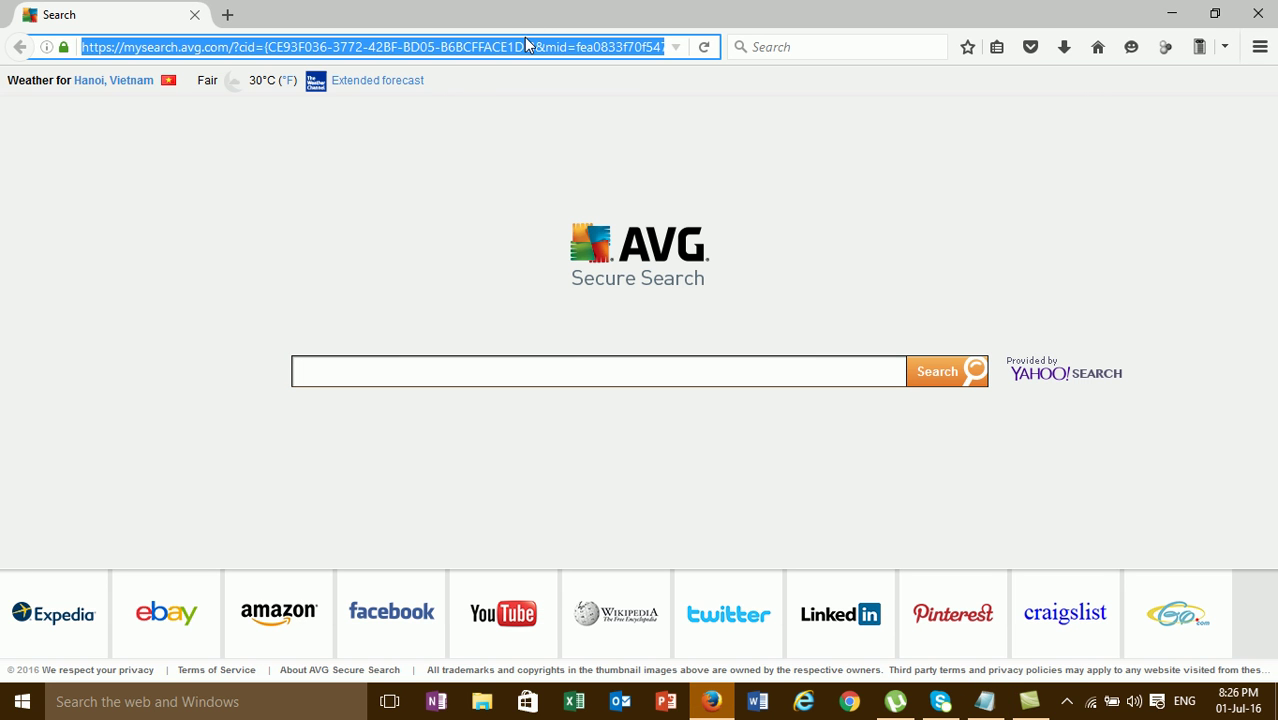
key(ctrl+v)
key(Return)
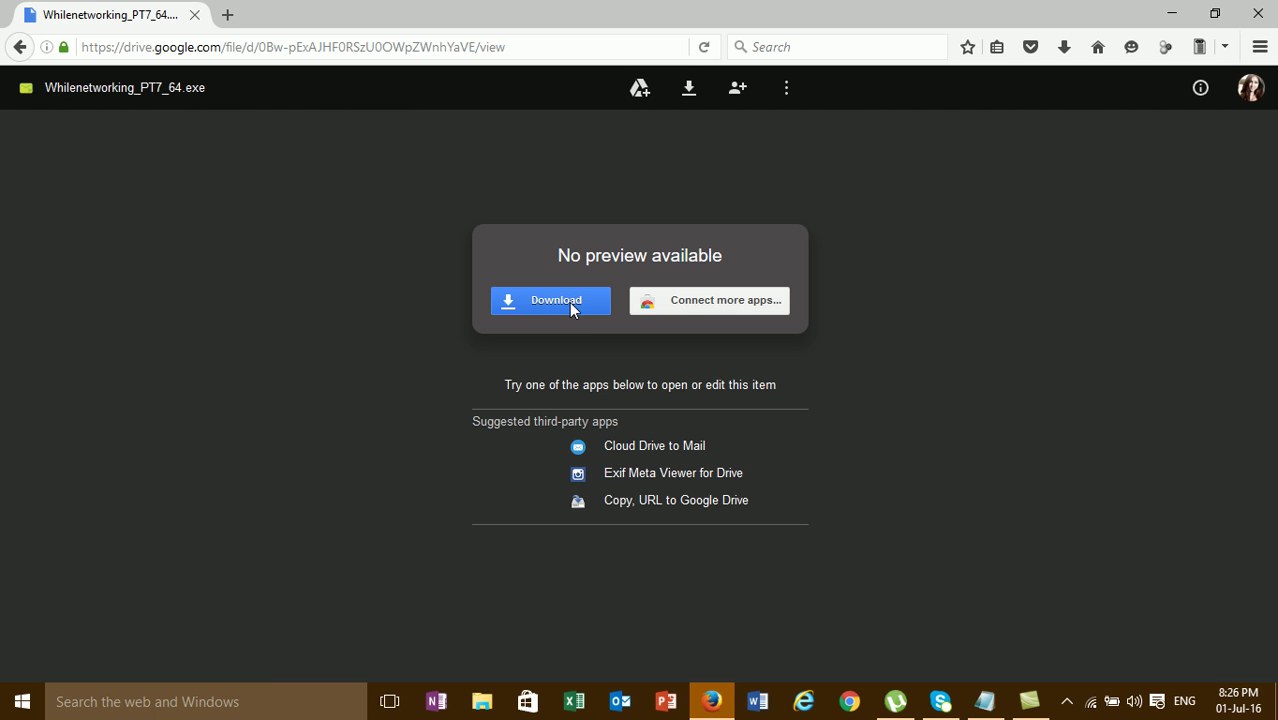
click(1171, 19)
click(964, 130)
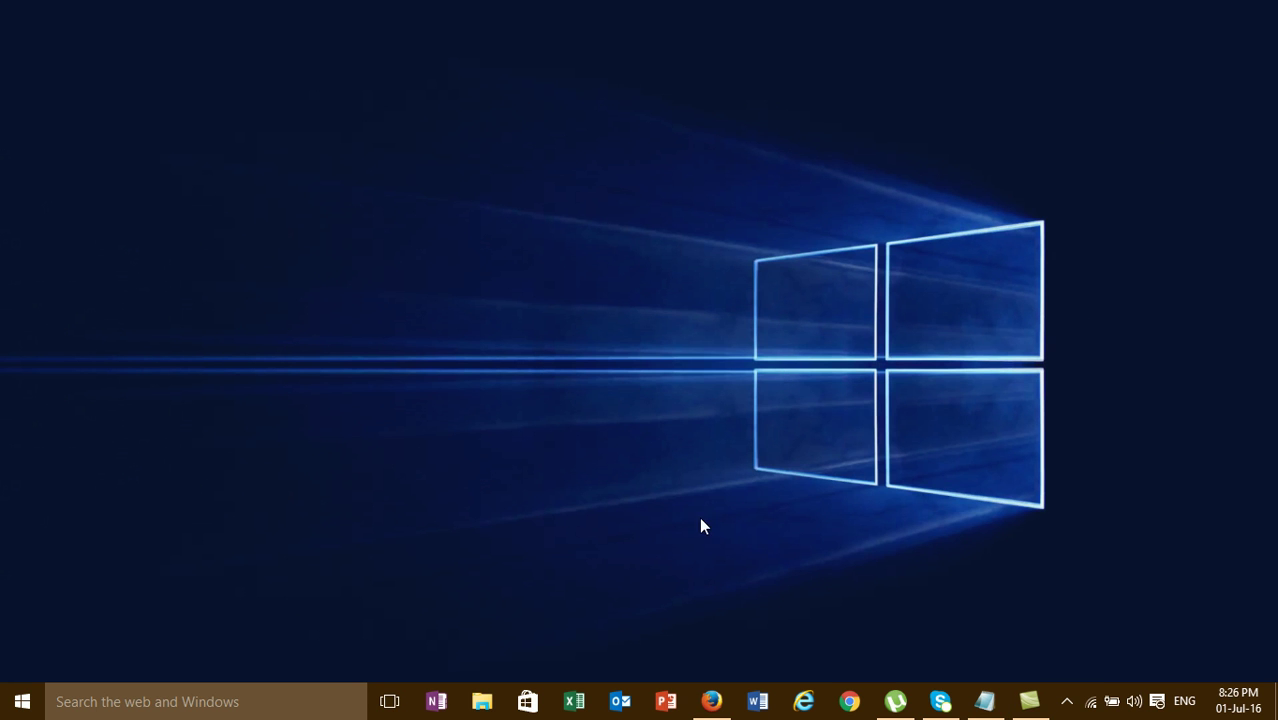
Open Downloads > Programs in File Explorer and refresh it to show the Packet Tracer installer
click(494, 708)
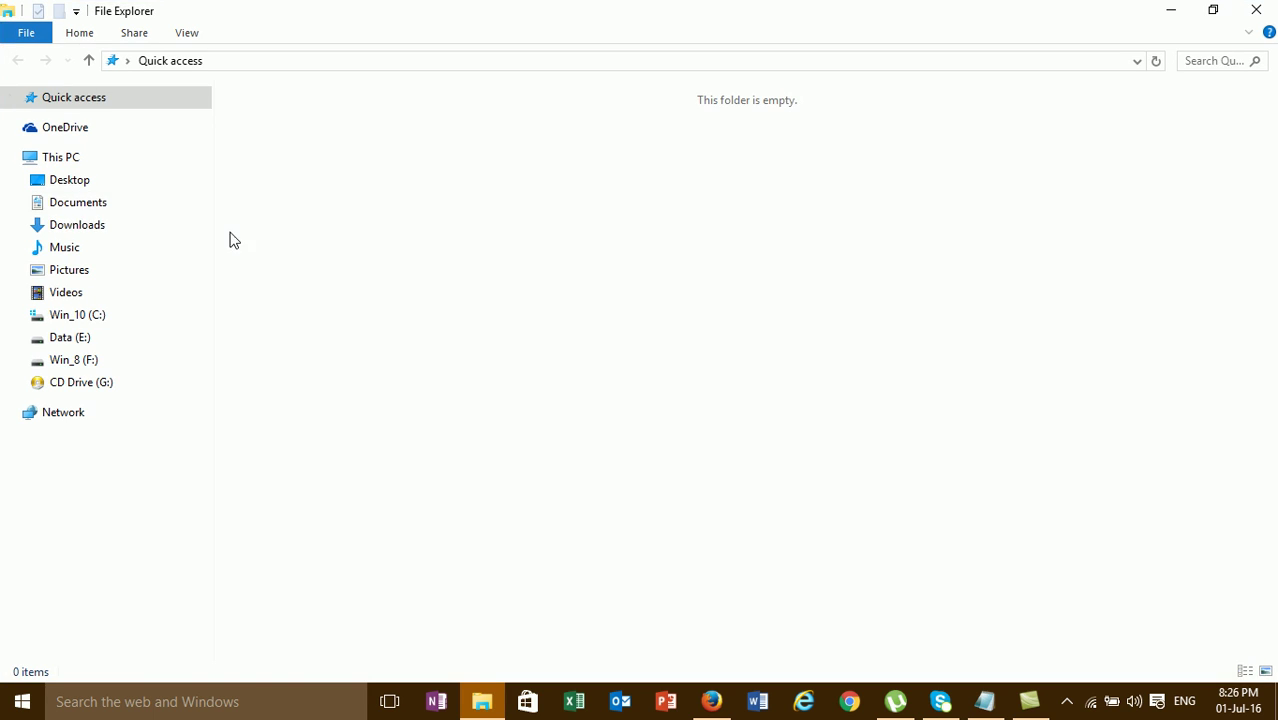
click(77, 226)
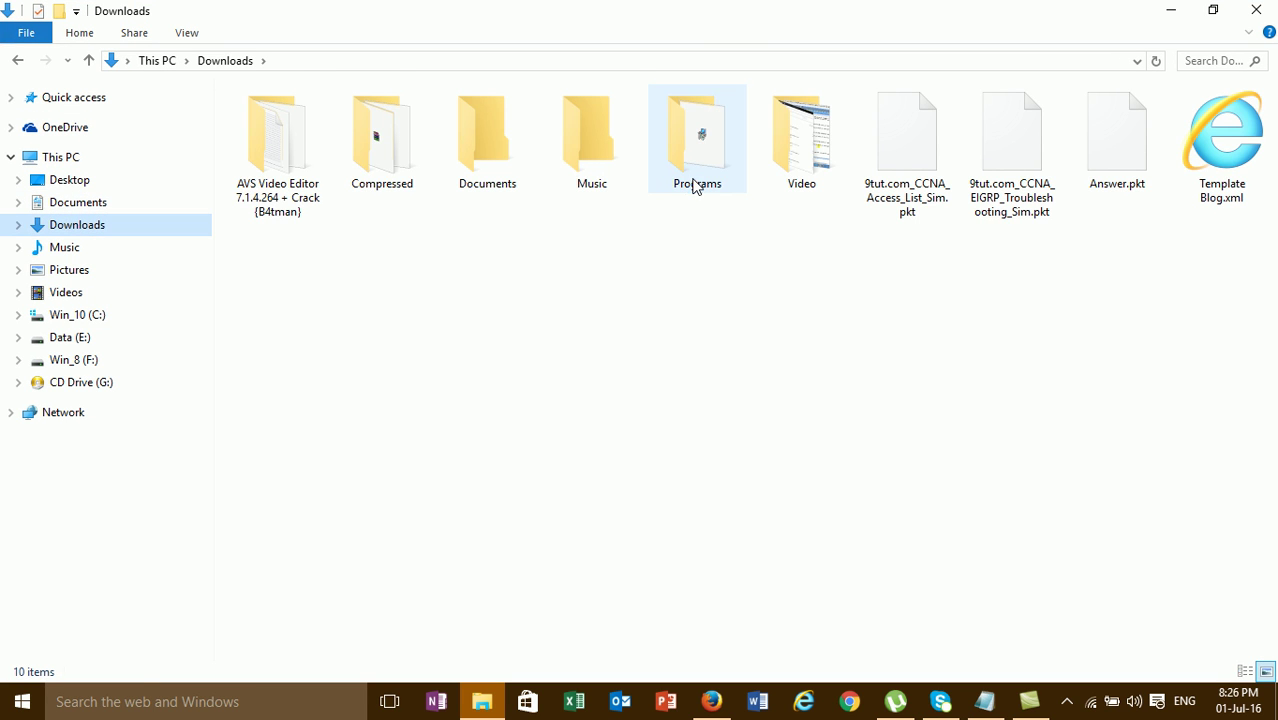
double_click(693, 182)
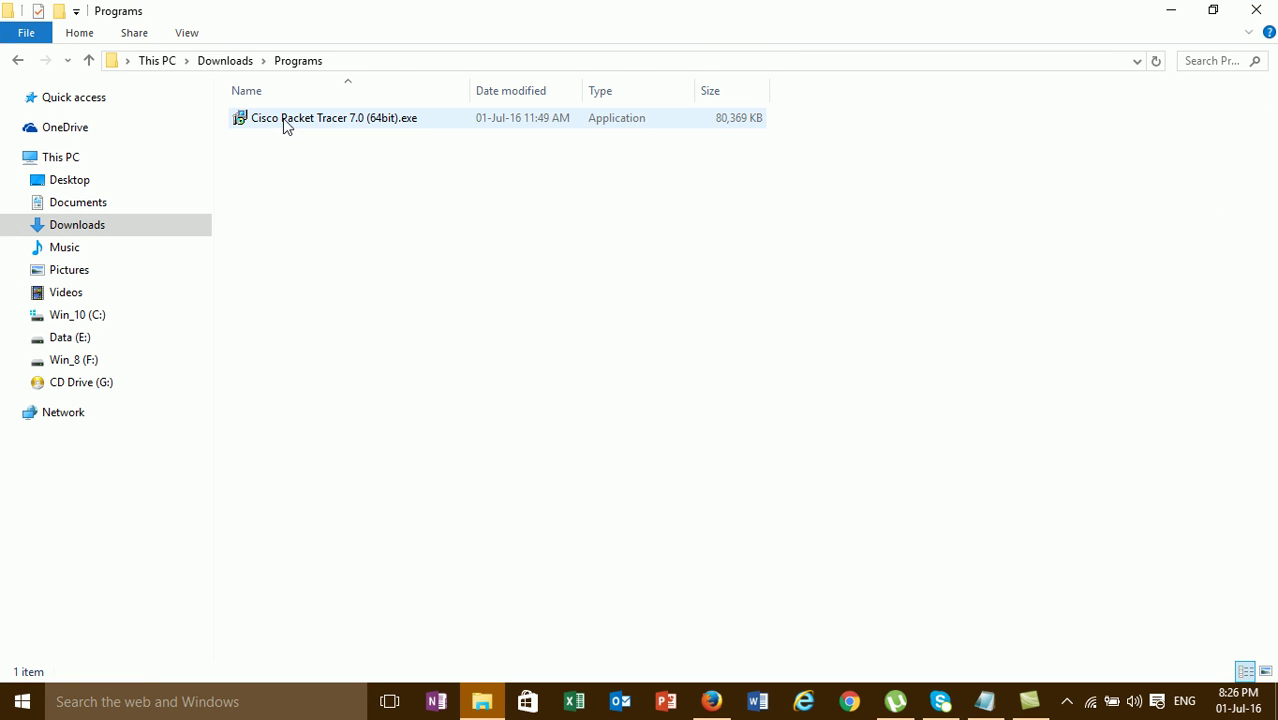
right_click(296, 148)
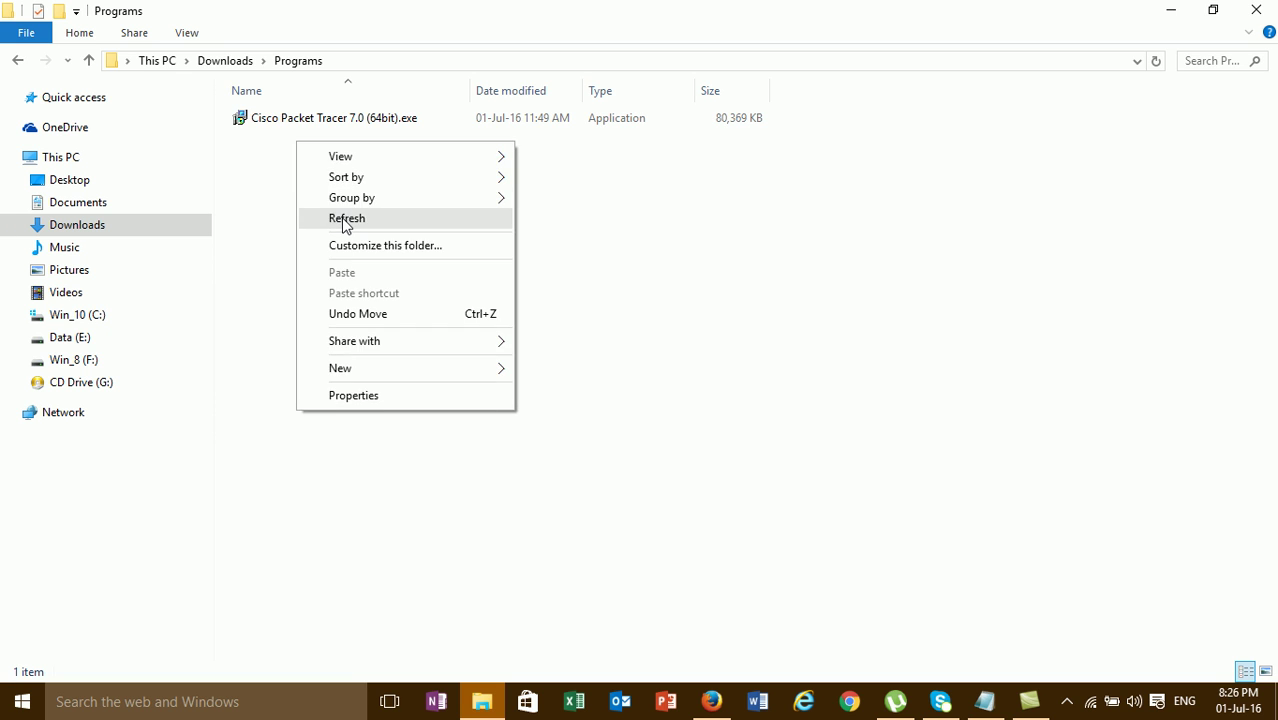
click(342, 222)
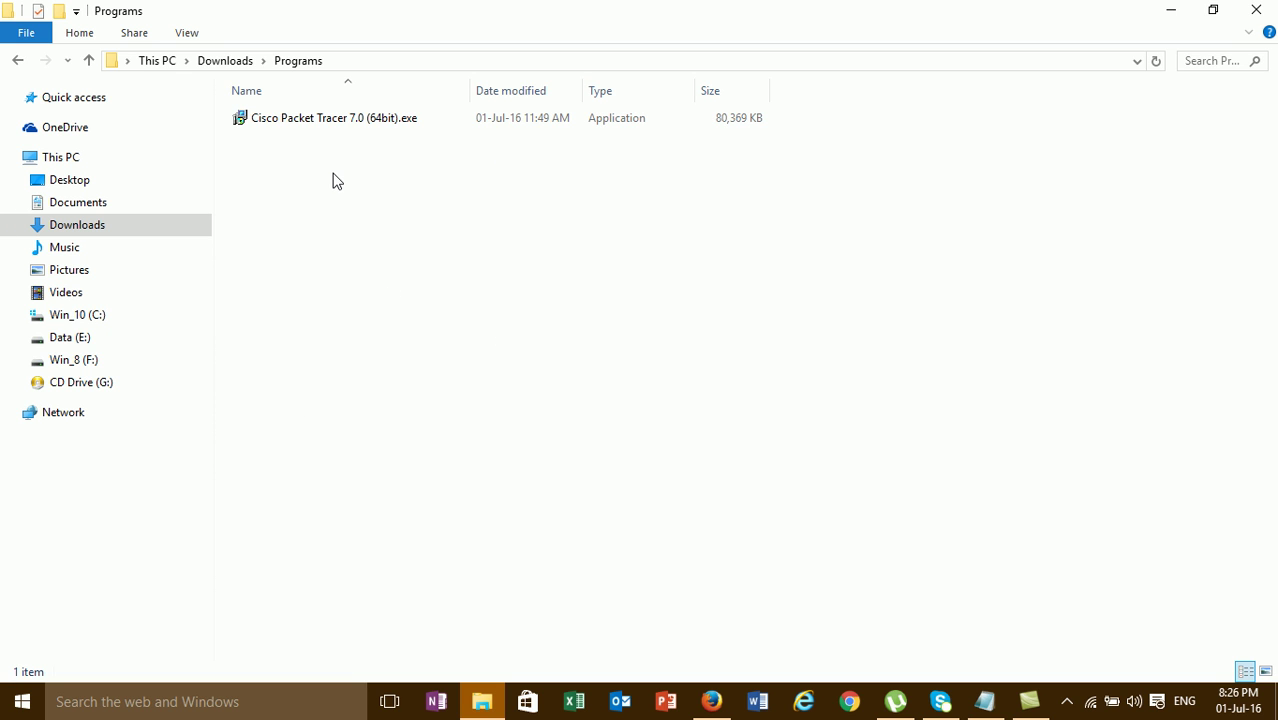
right_click(336, 180)
click(371, 250)
Install Cisco Packet Tracer 7.0 64Bit with the default folders and a desktop icon
double_click(315, 116)
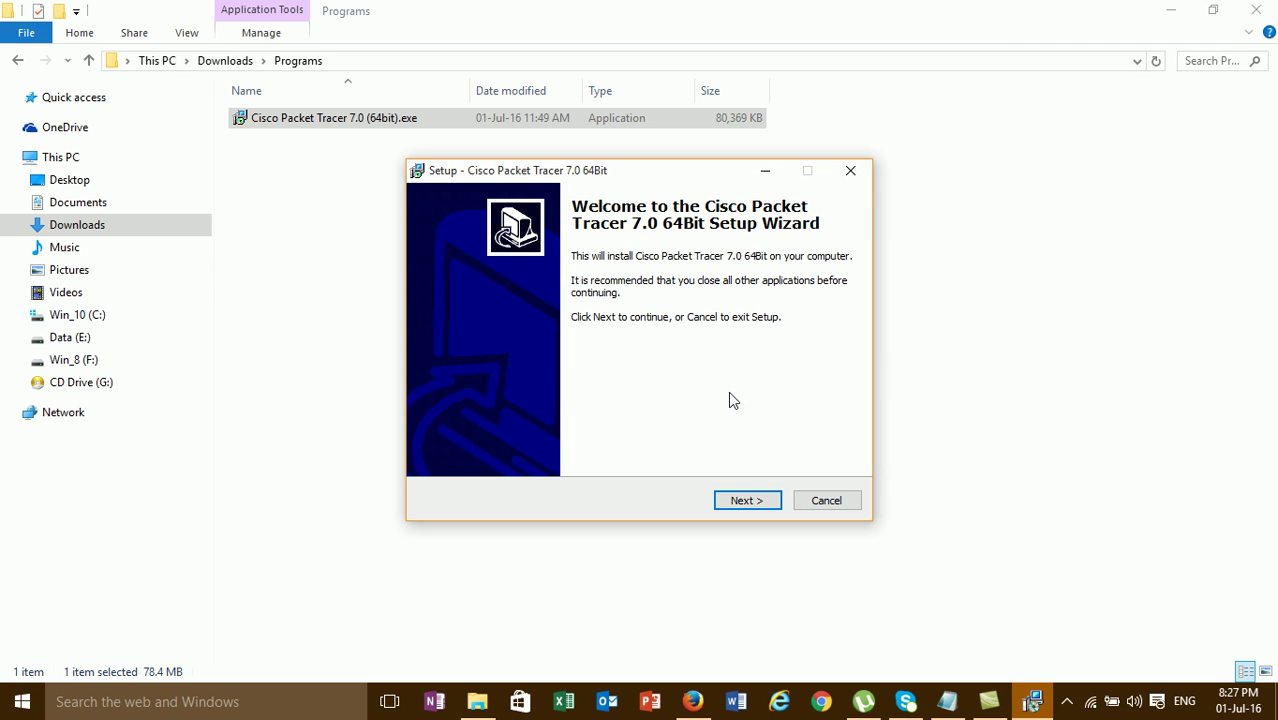
click(748, 500)
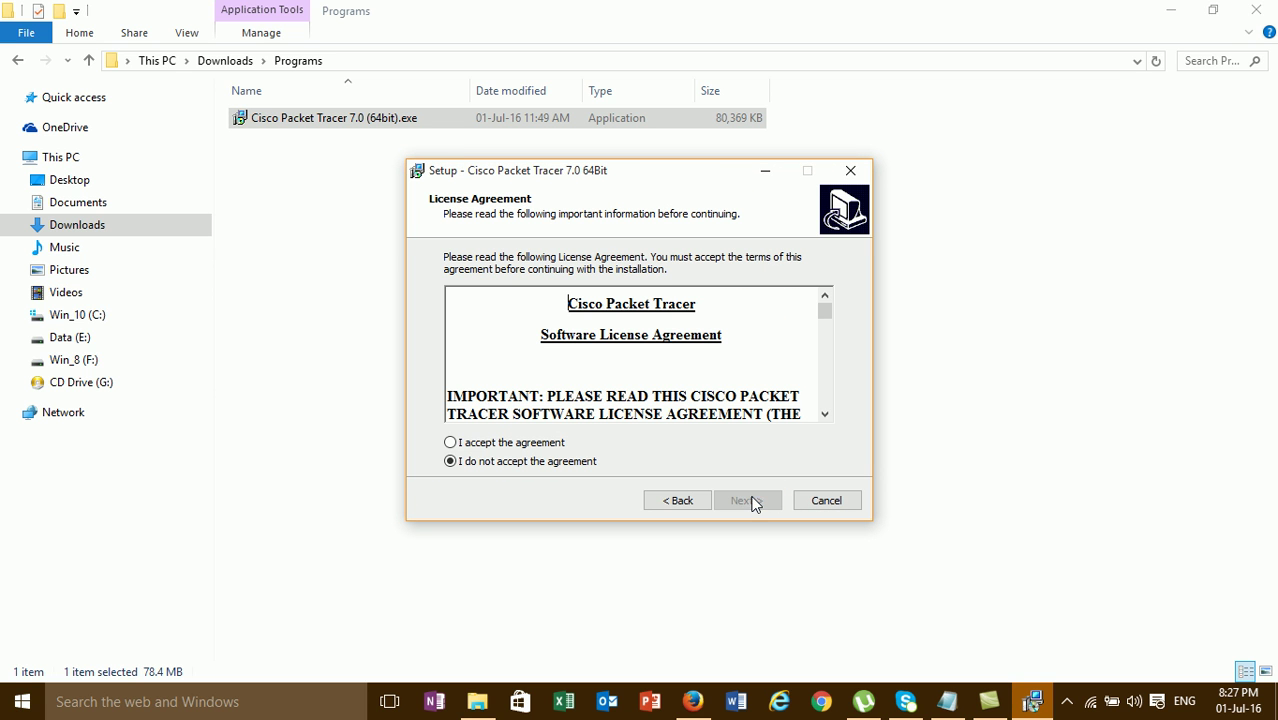
click(548, 446)
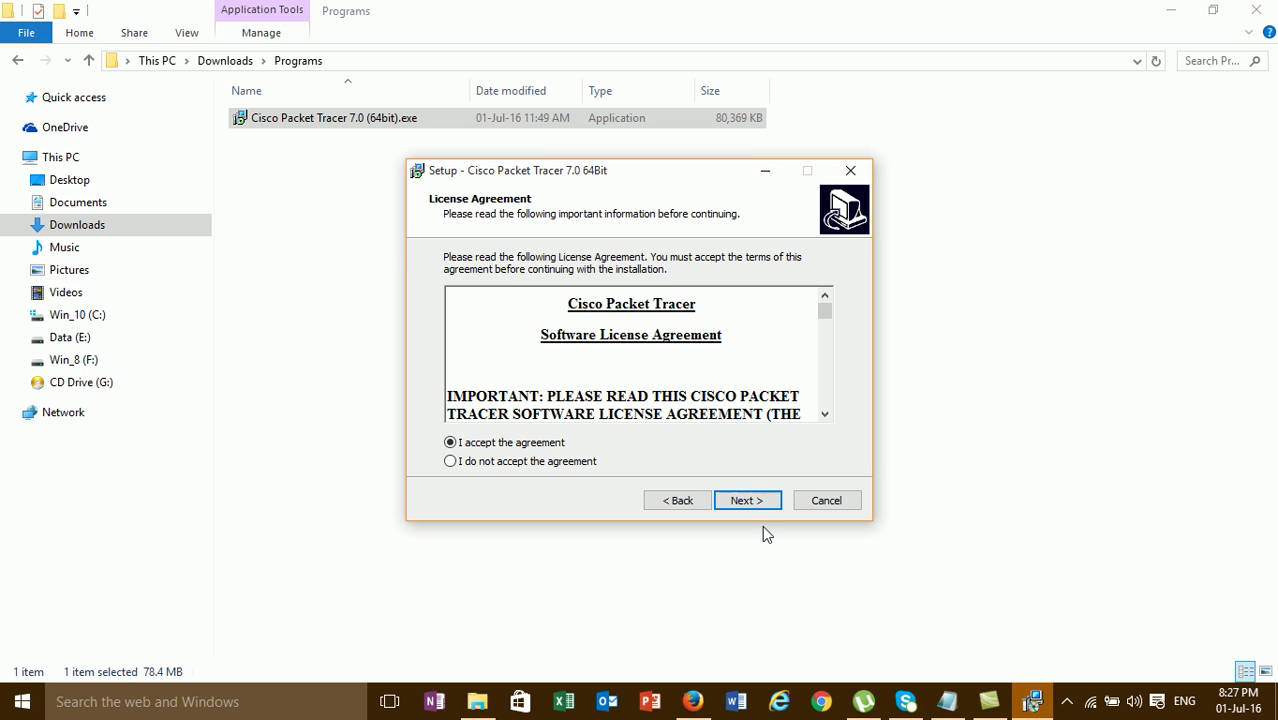
click(757, 503)
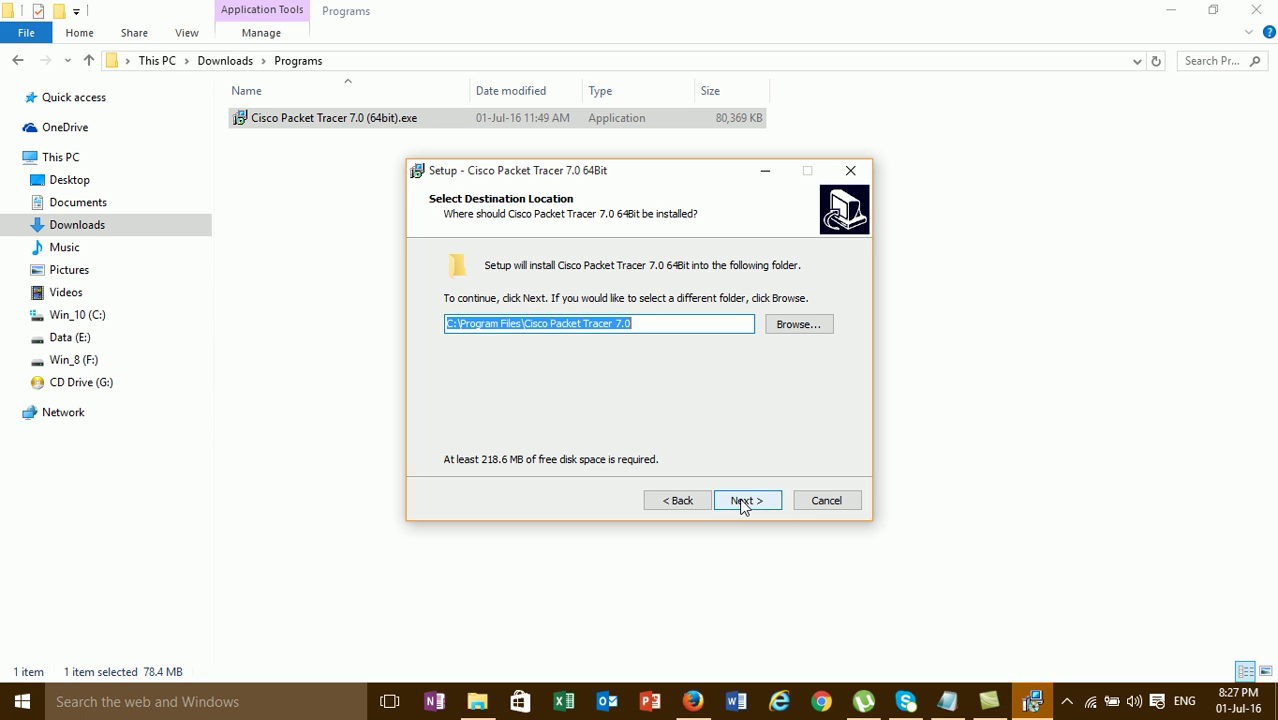
click(744, 503)
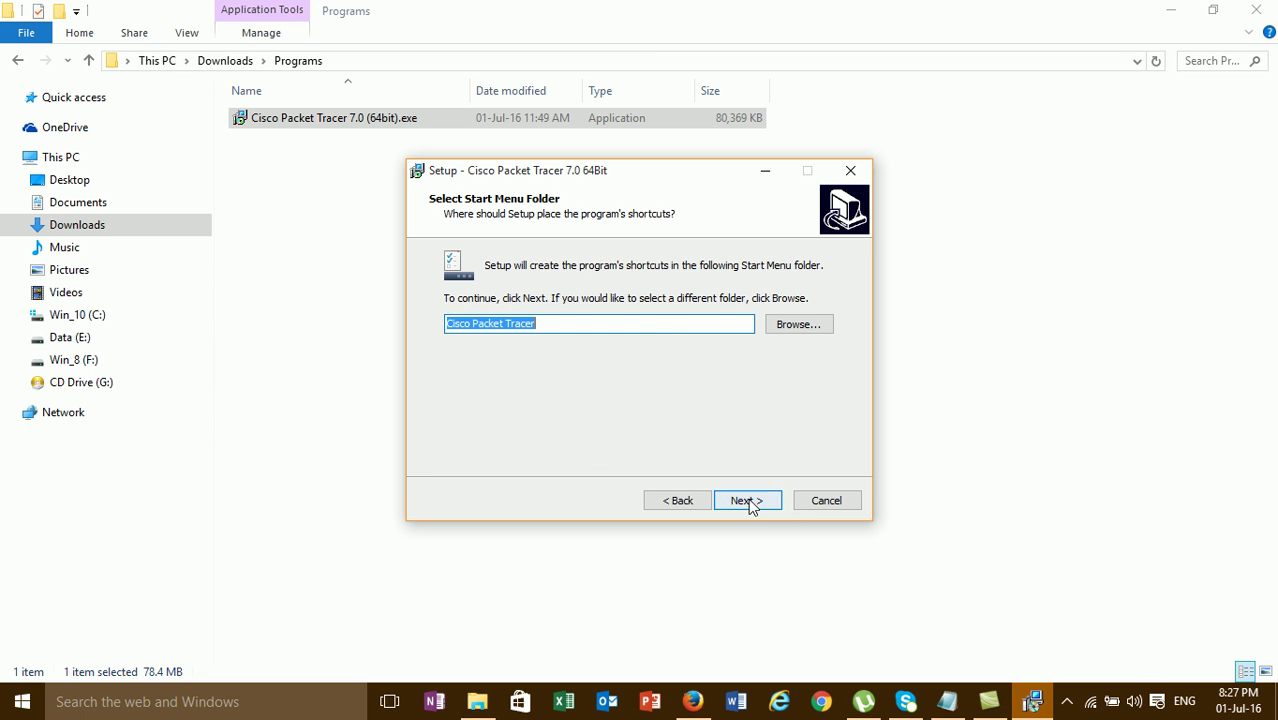
click(750, 504)
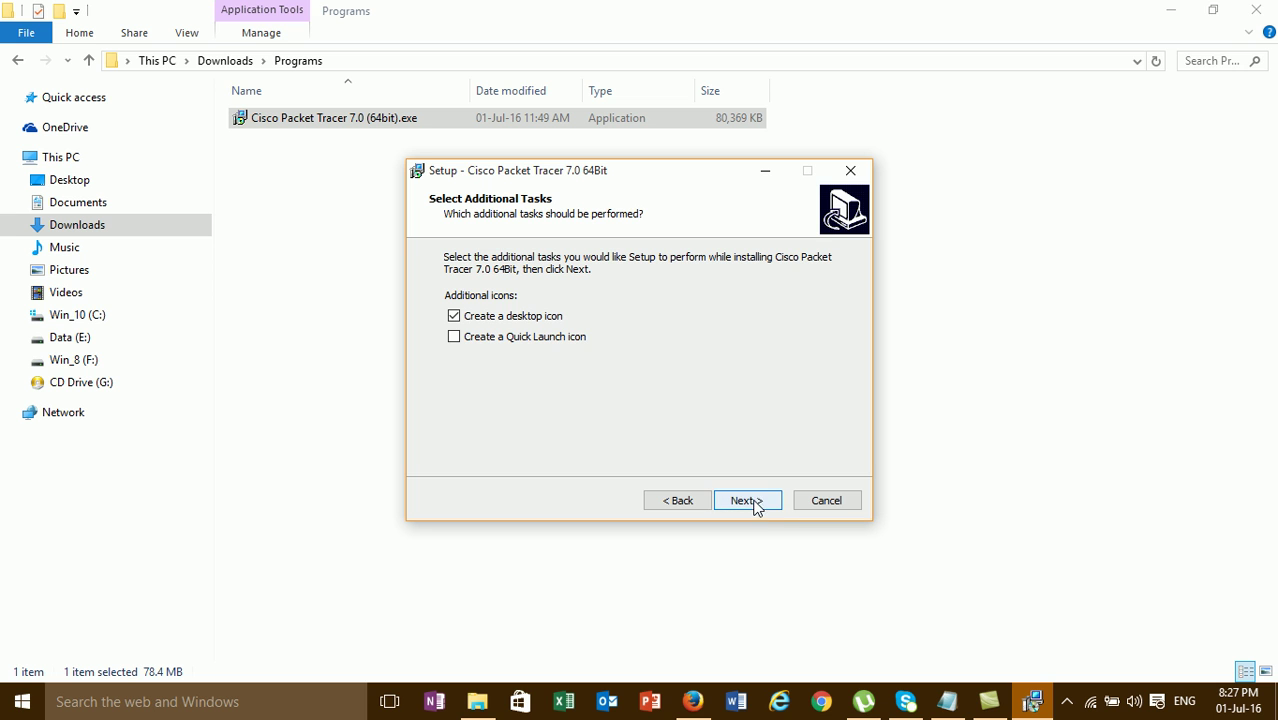
click(748, 502)
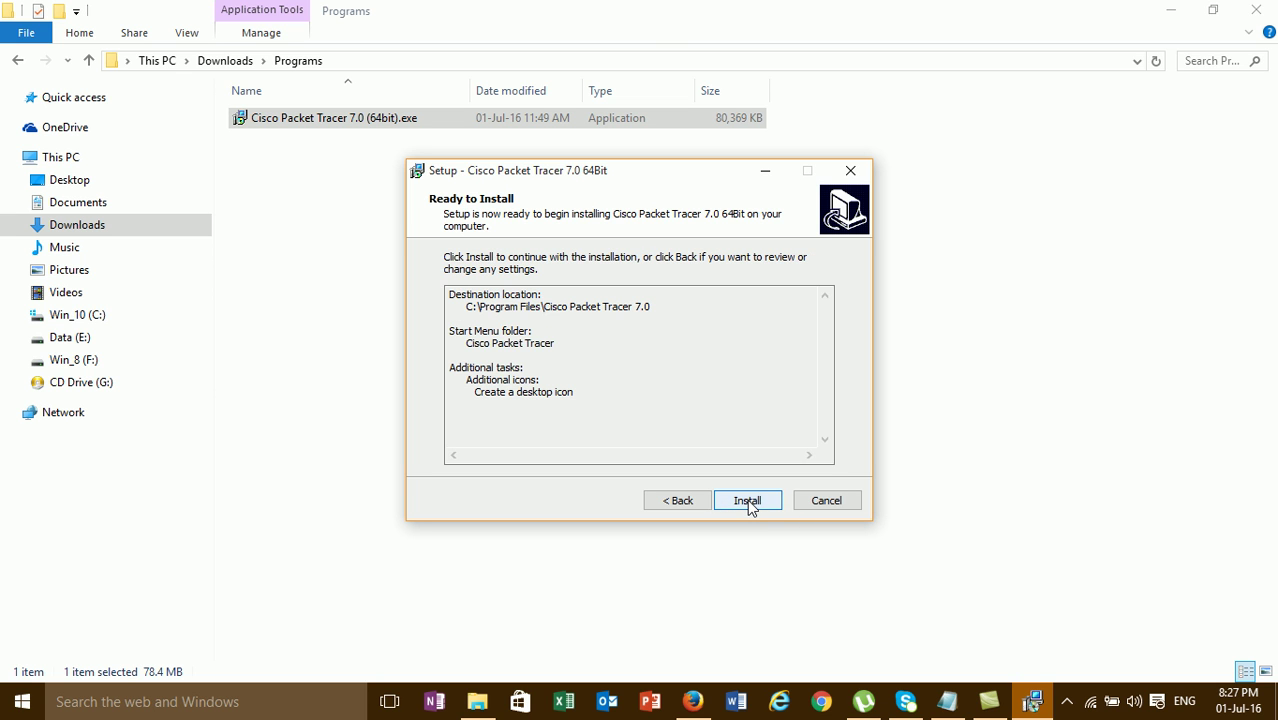
click(748, 502)
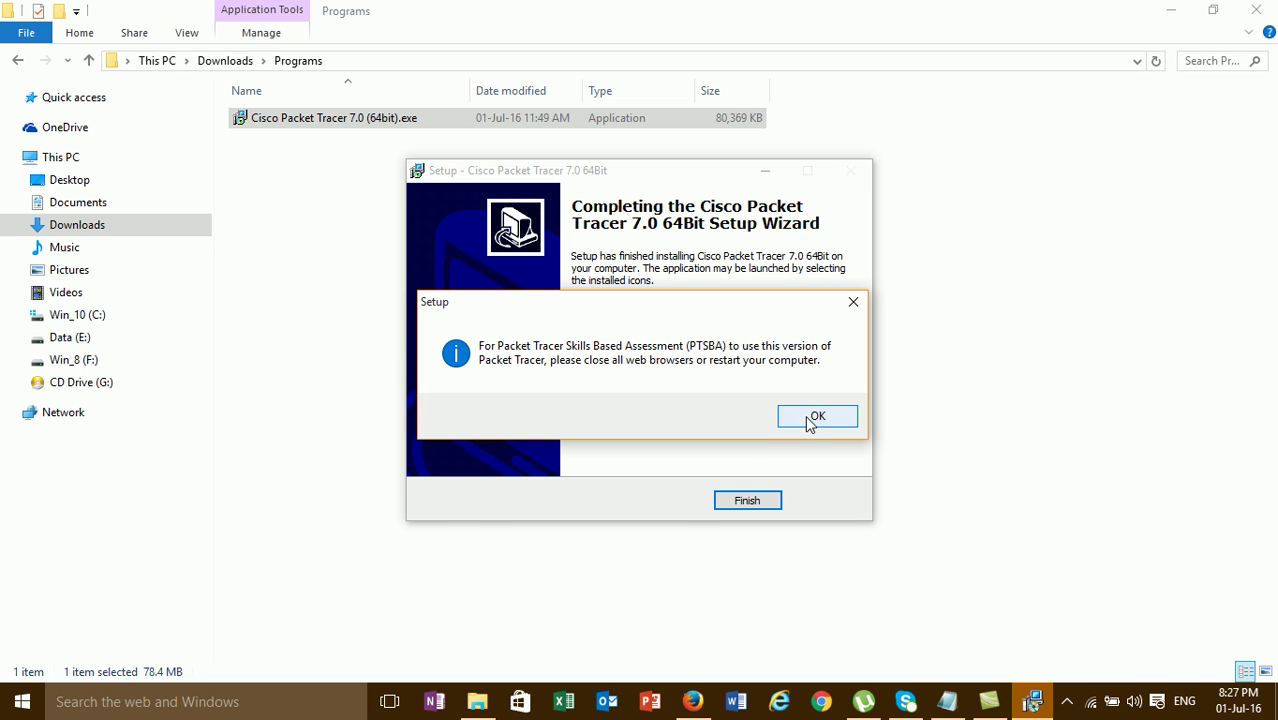
Dismiss the PTSBA notice, finish setup with Launch checked, and close File Explorer
click(809, 419)
click(757, 501)
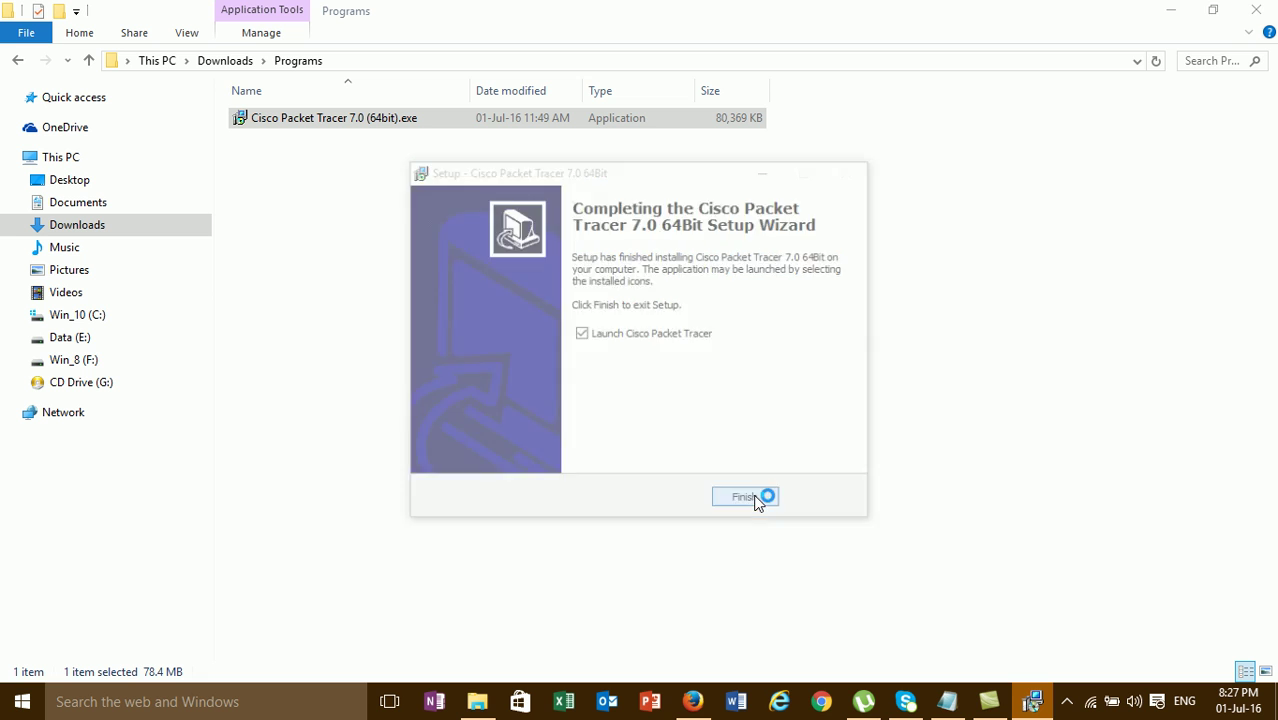
click(1256, 10)
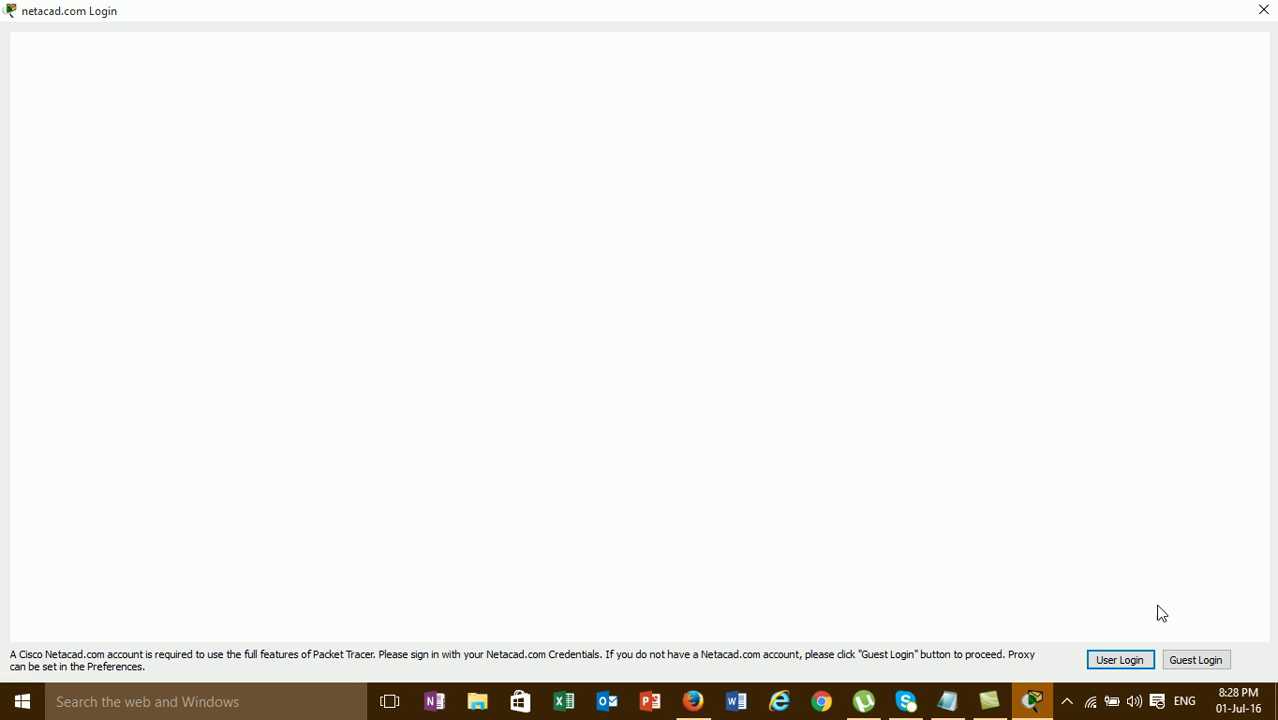
Choose Guest Login, close the browser login page, and confirm continuing as a guest
click(1196, 660)
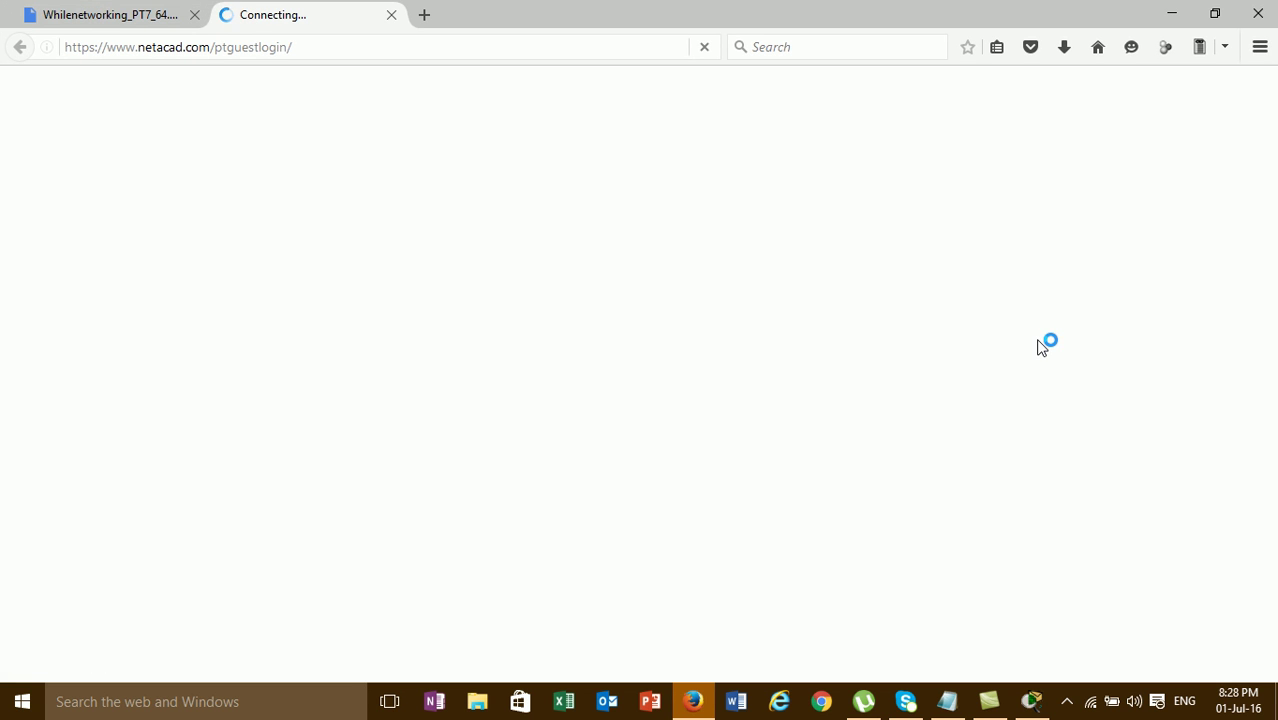
click(1258, 14)
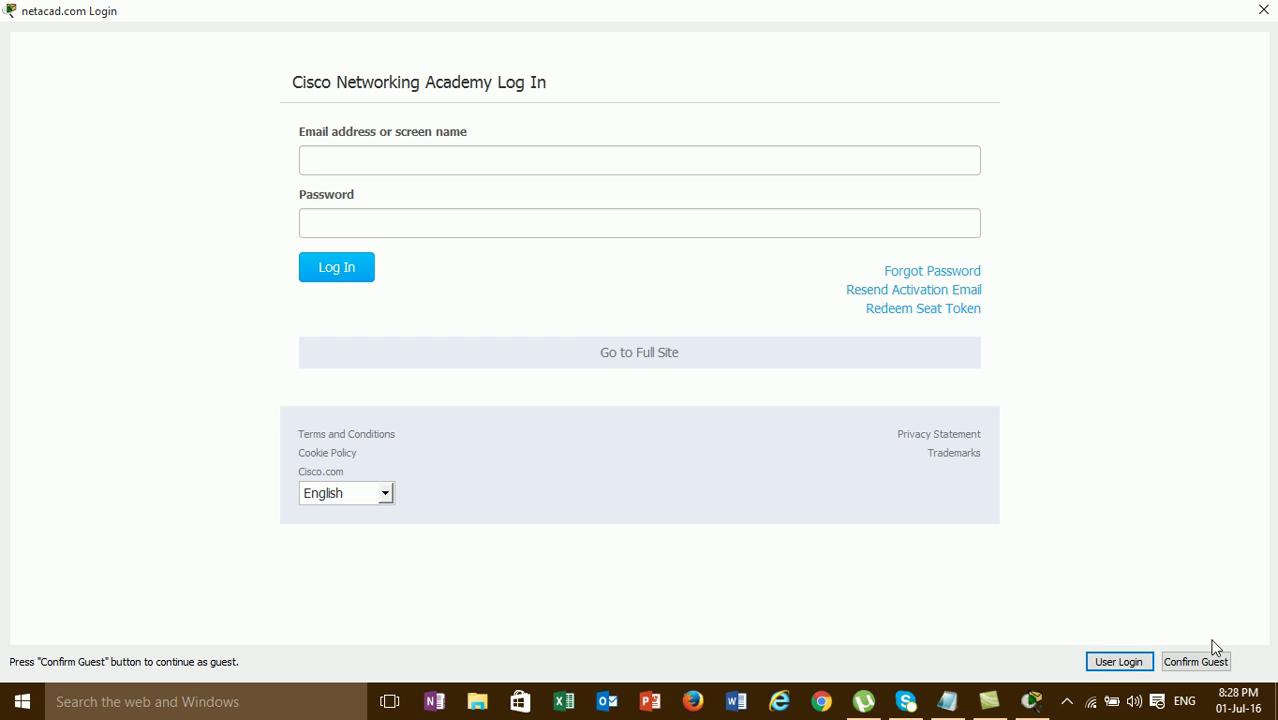
click(1197, 665)
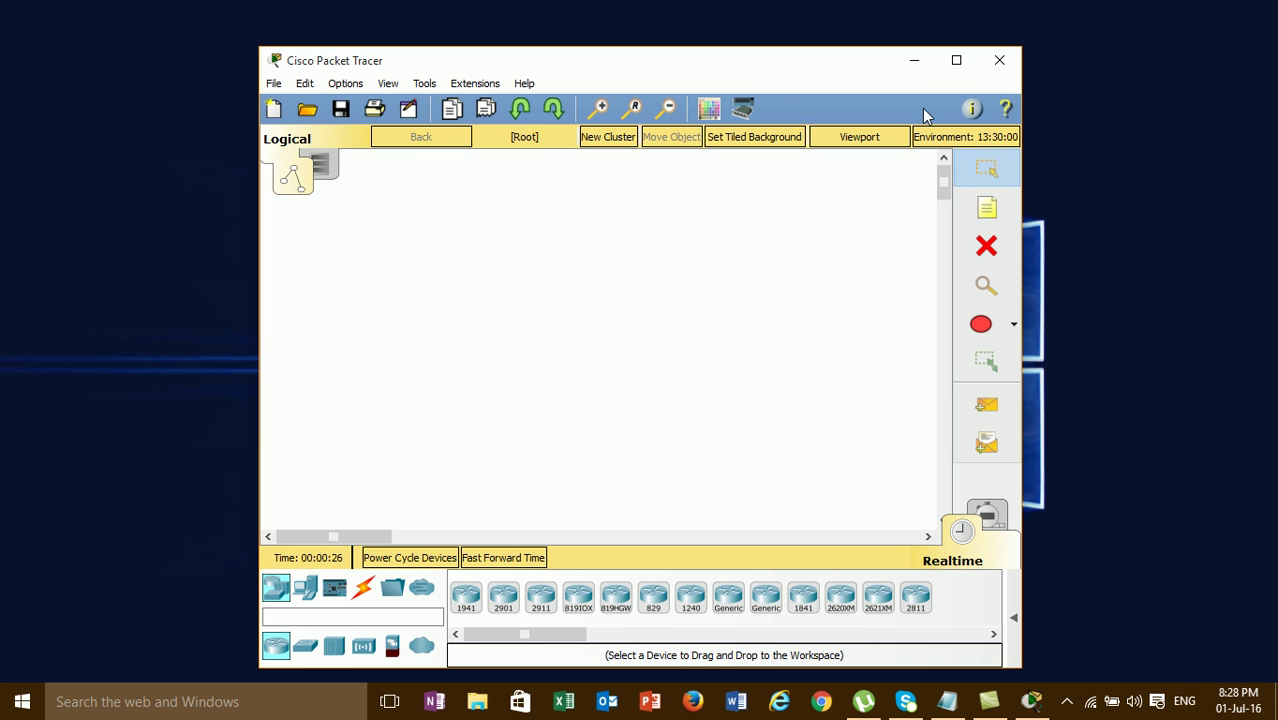
Maximize Packet Tracer and place an MCU Board (MCU0) from Components onto the workspace
click(956, 60)
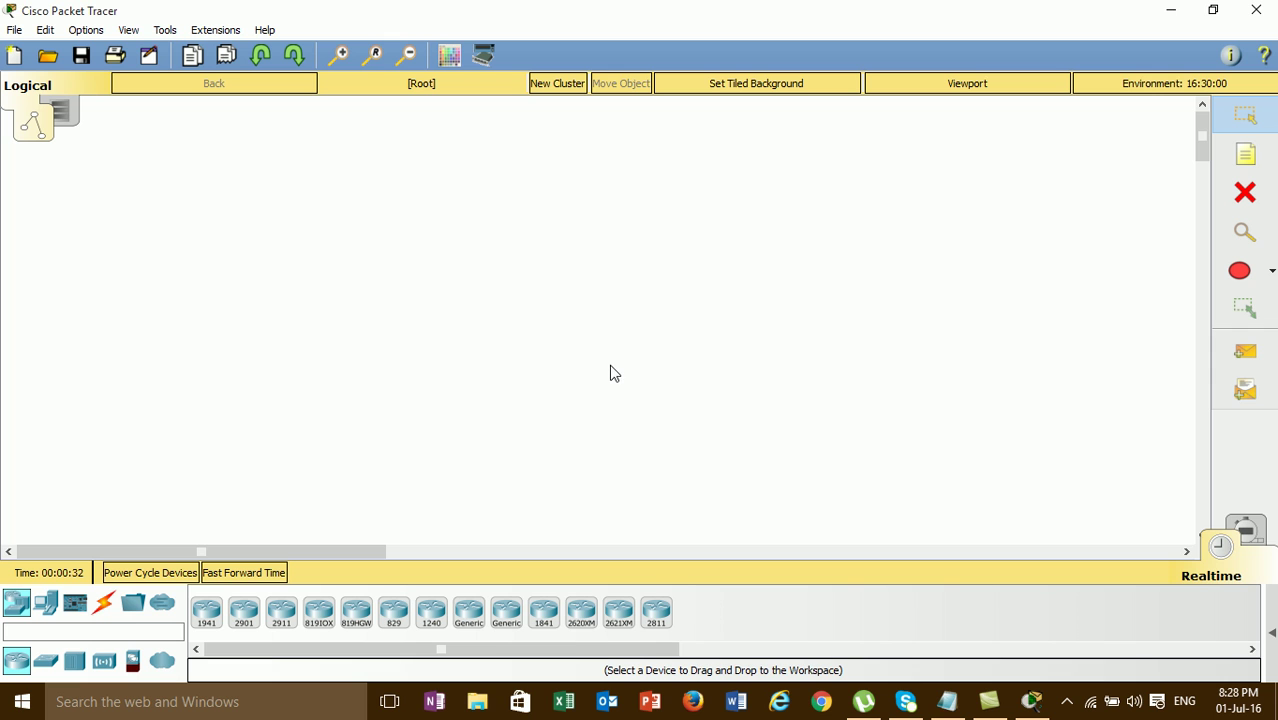
click(45, 603)
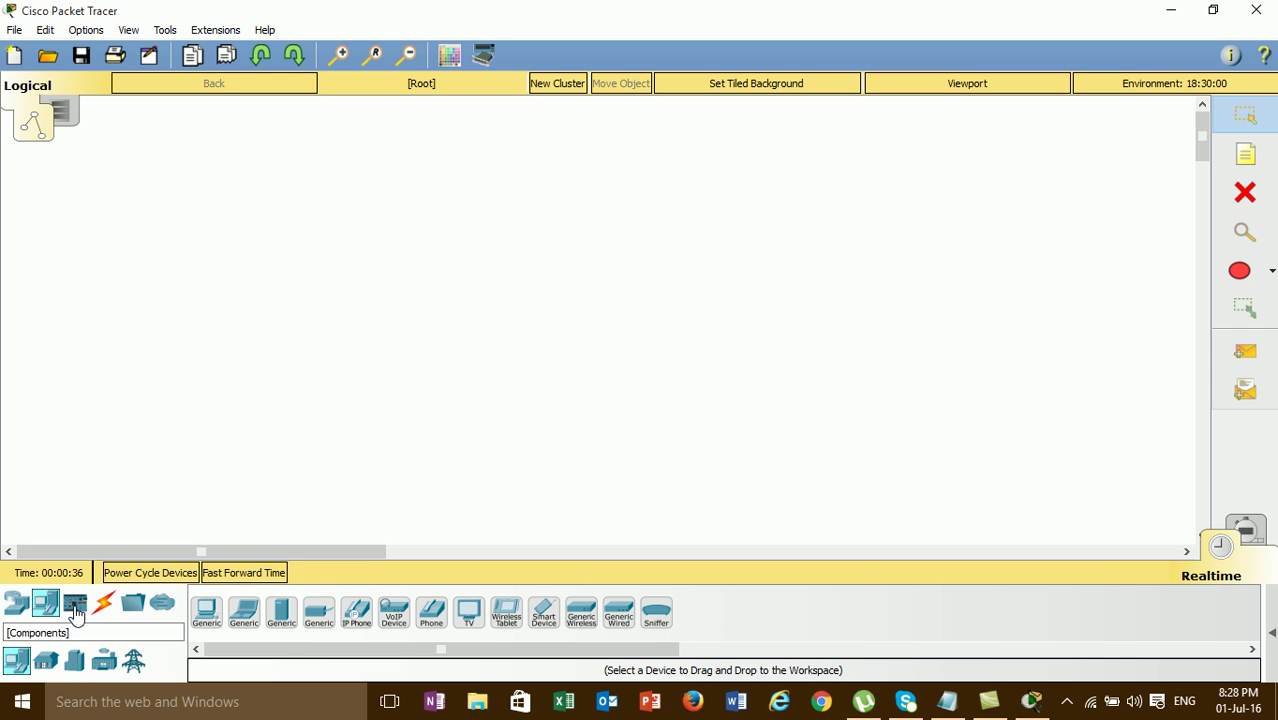
click(75, 603)
click(162, 603)
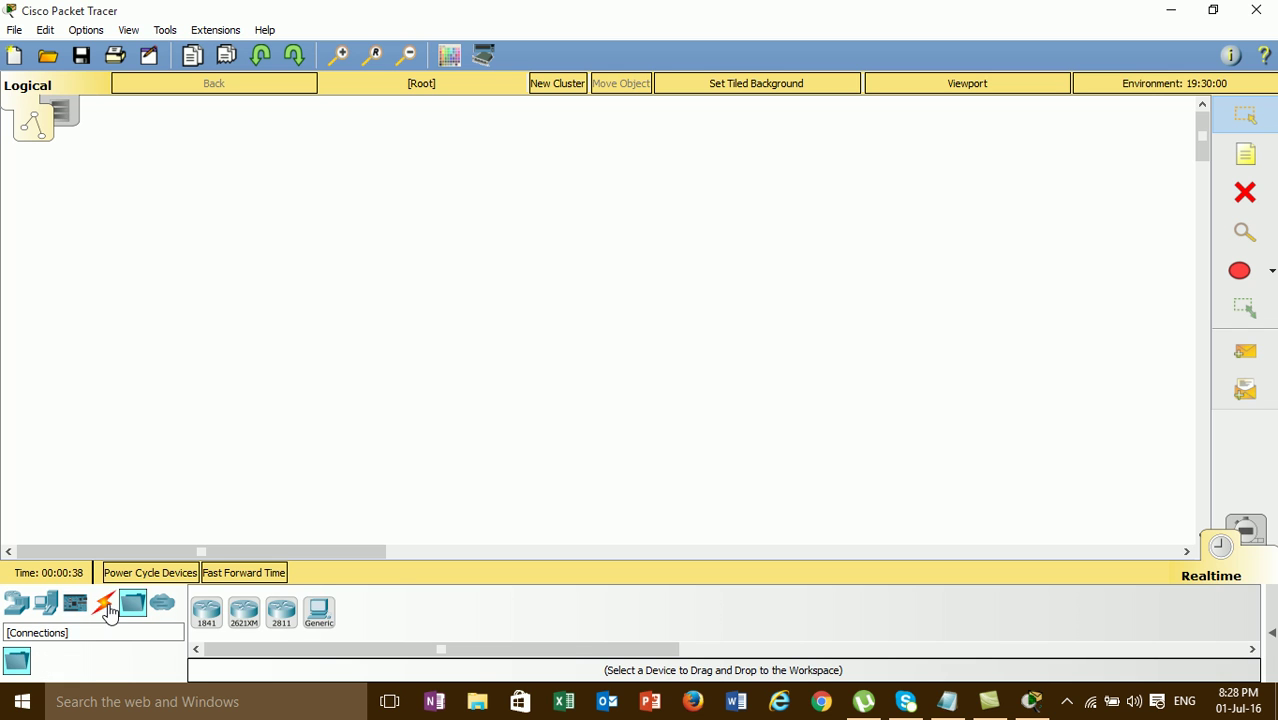
click(105, 605)
click(75, 603)
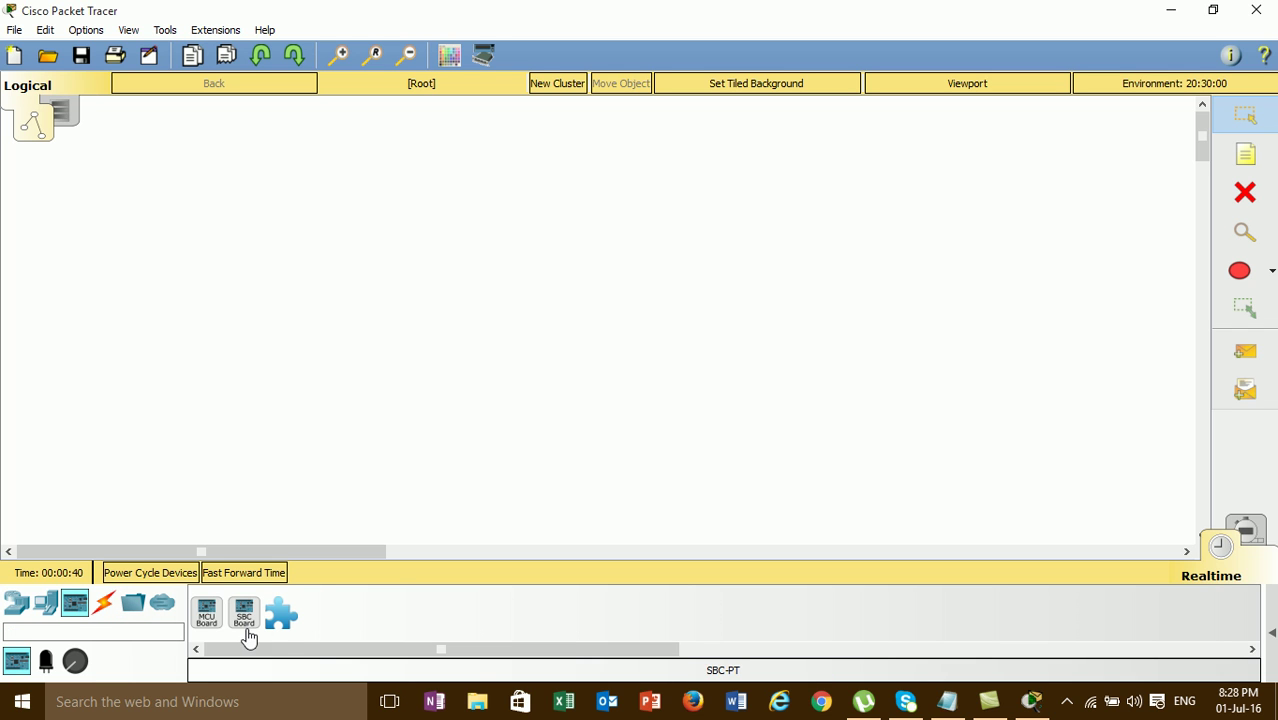
click(207, 614)
click(266, 208)
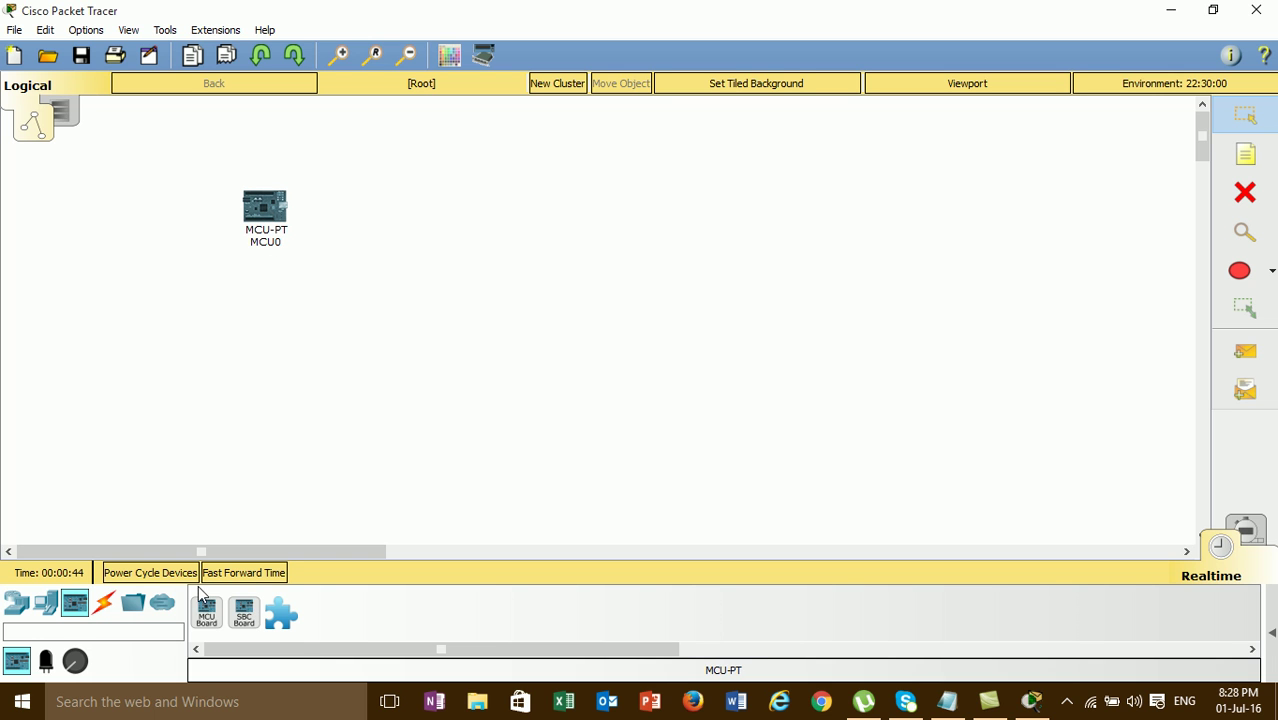
click(45, 604)
click(22, 606)
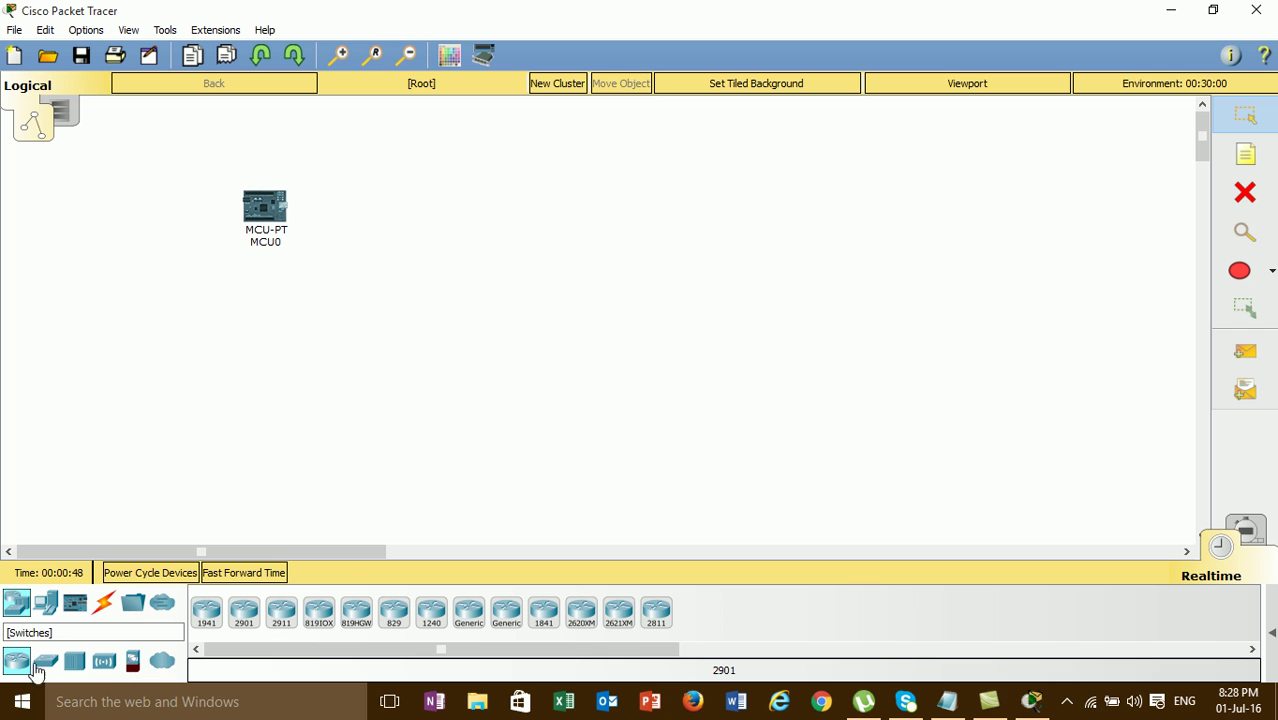
click(45, 604)
Place an AC, Appliance, CO Detector, Fan, Home Speaker, Garage Door and Humiture Monitor
drag(51, 673, 427, 229)
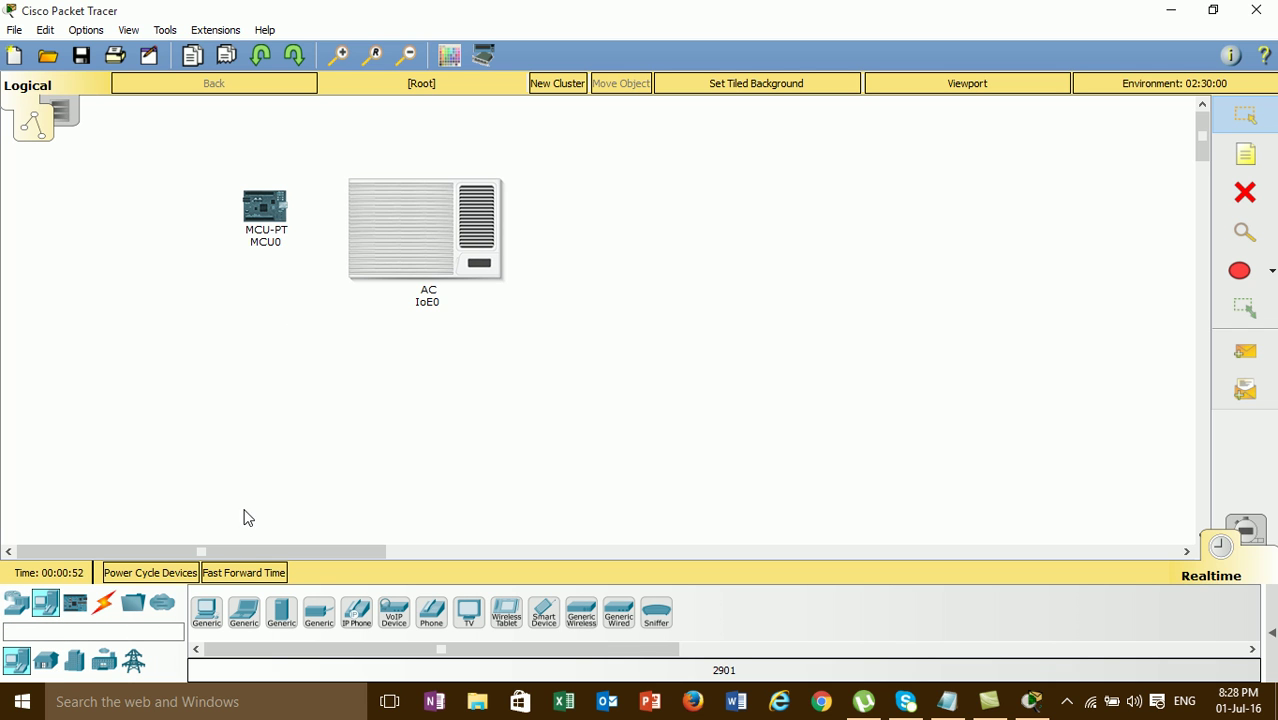
click(44, 663)
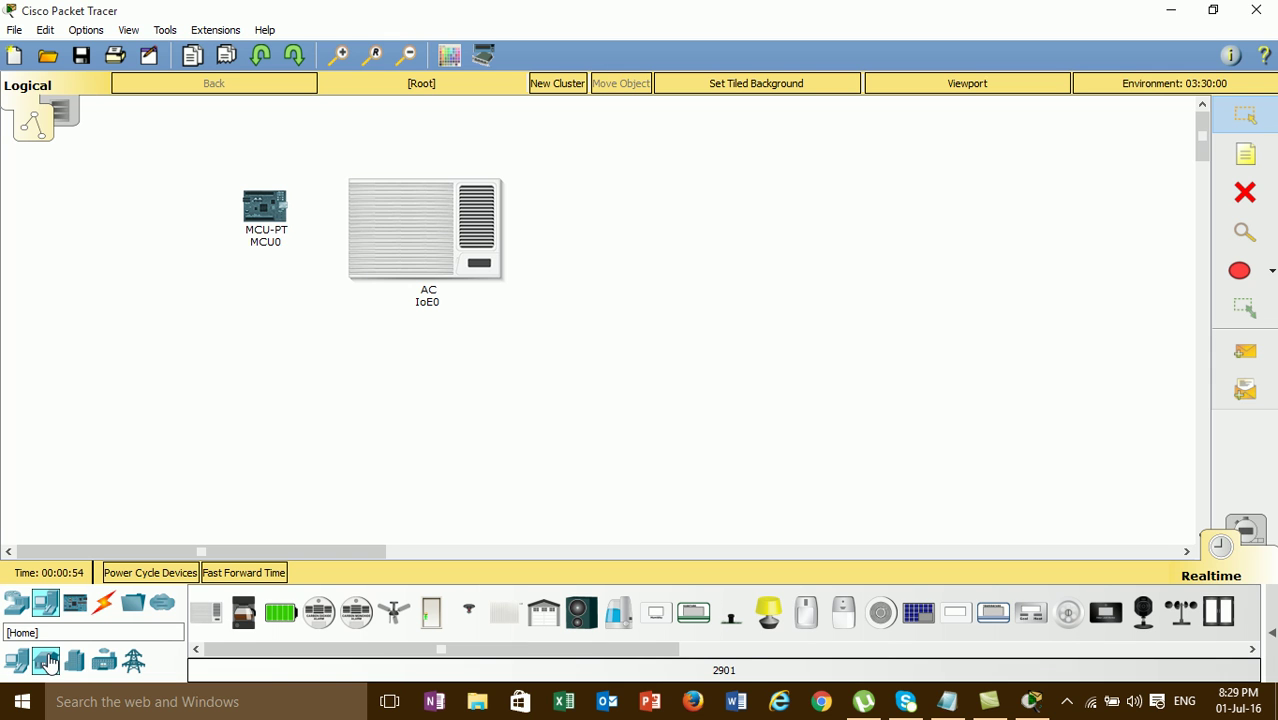
drag(616, 231, 616, 233)
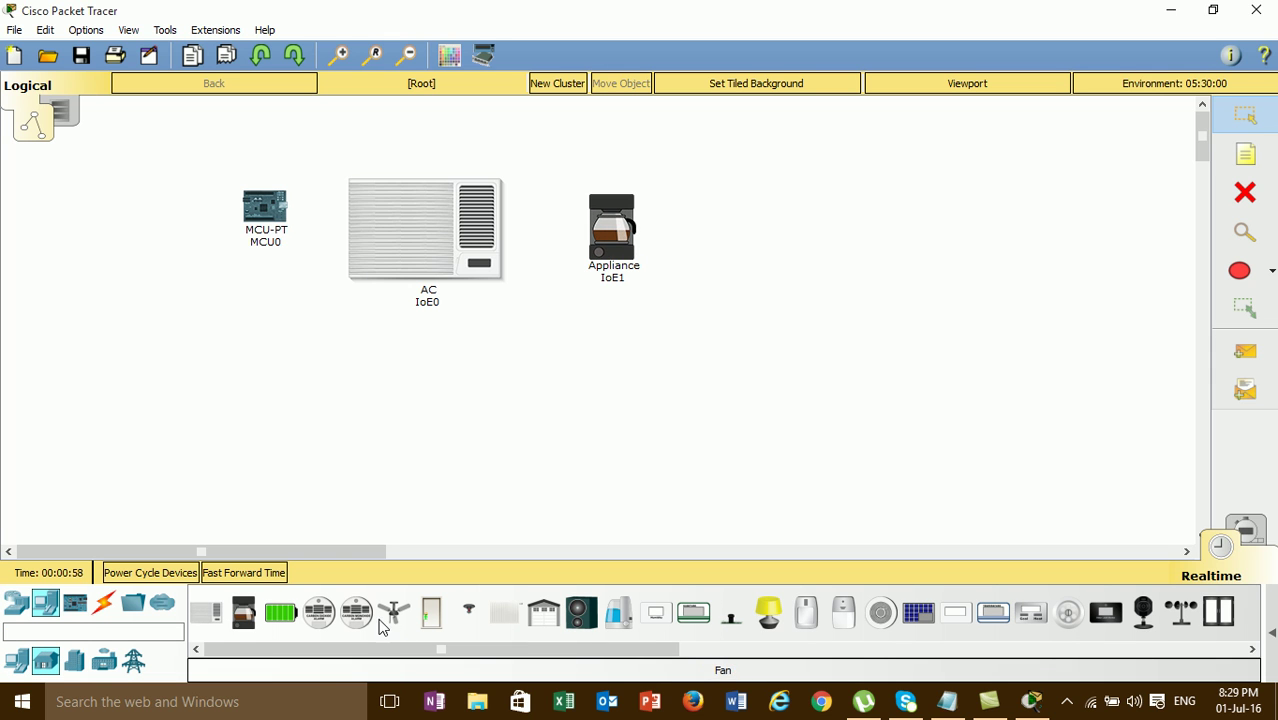
drag(358, 614, 280, 395)
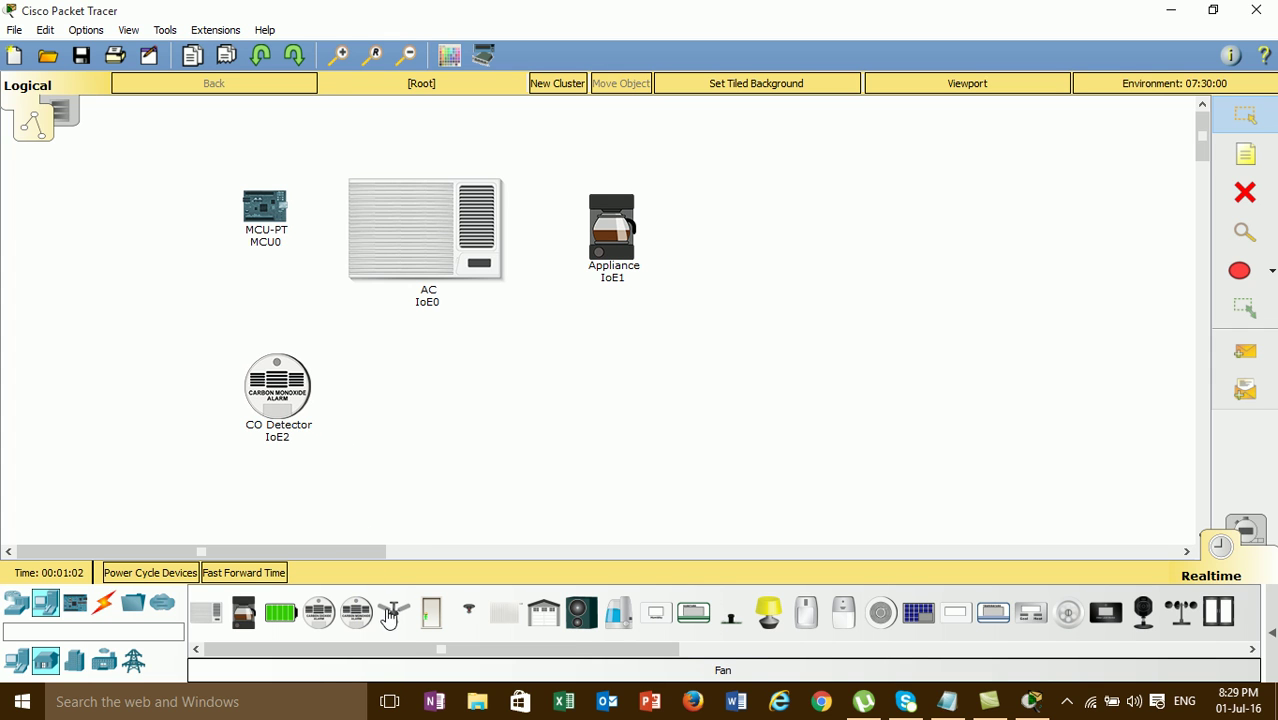
drag(394, 614, 392, 410)
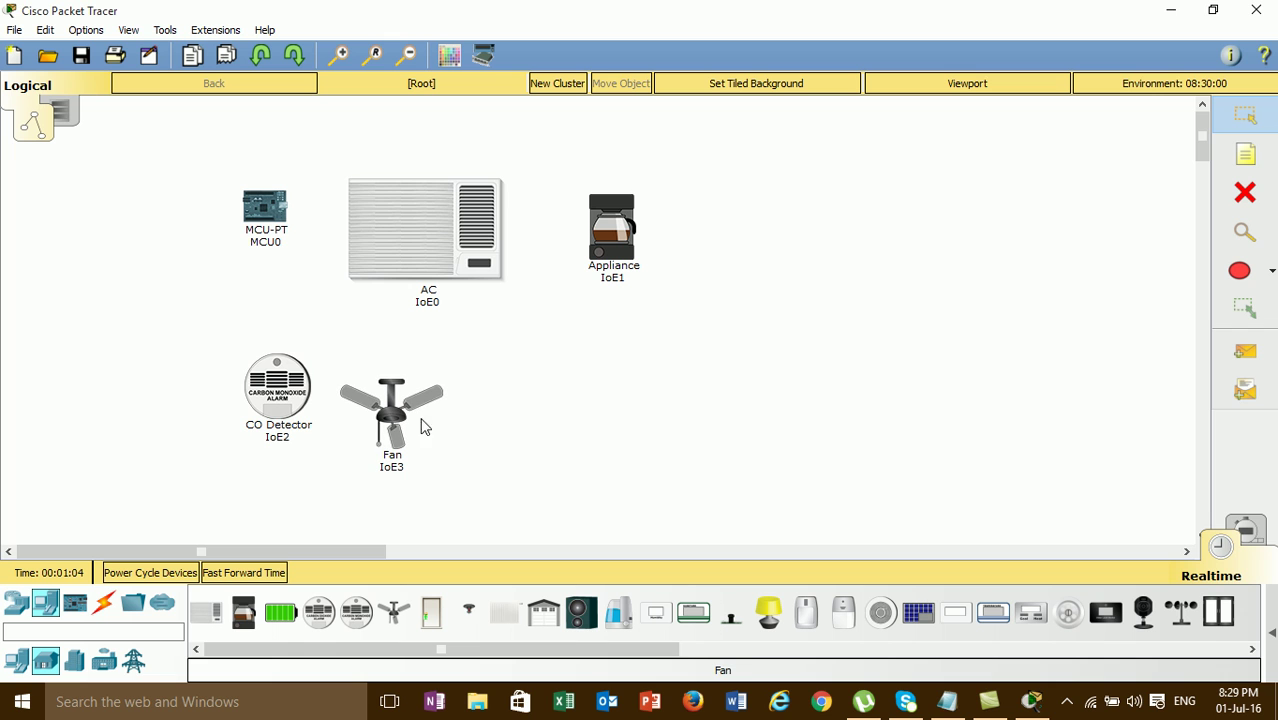
drag(579, 603, 527, 405)
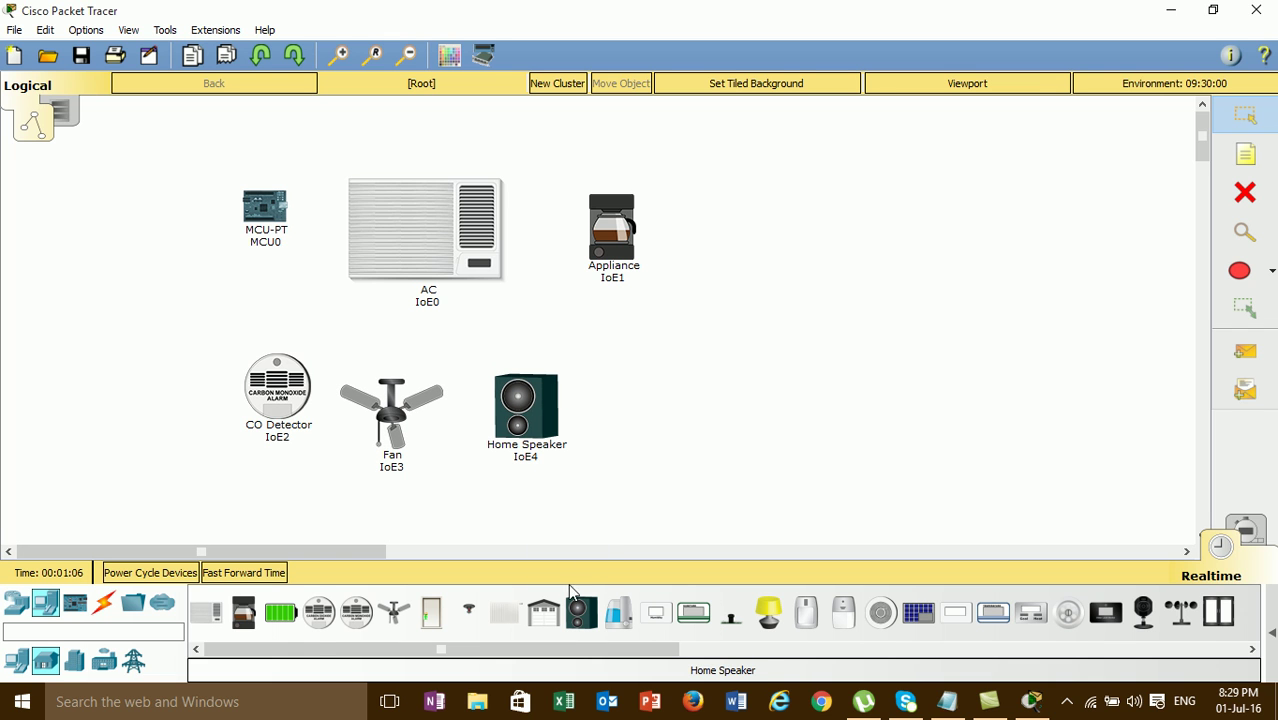
drag(547, 620, 650, 412)
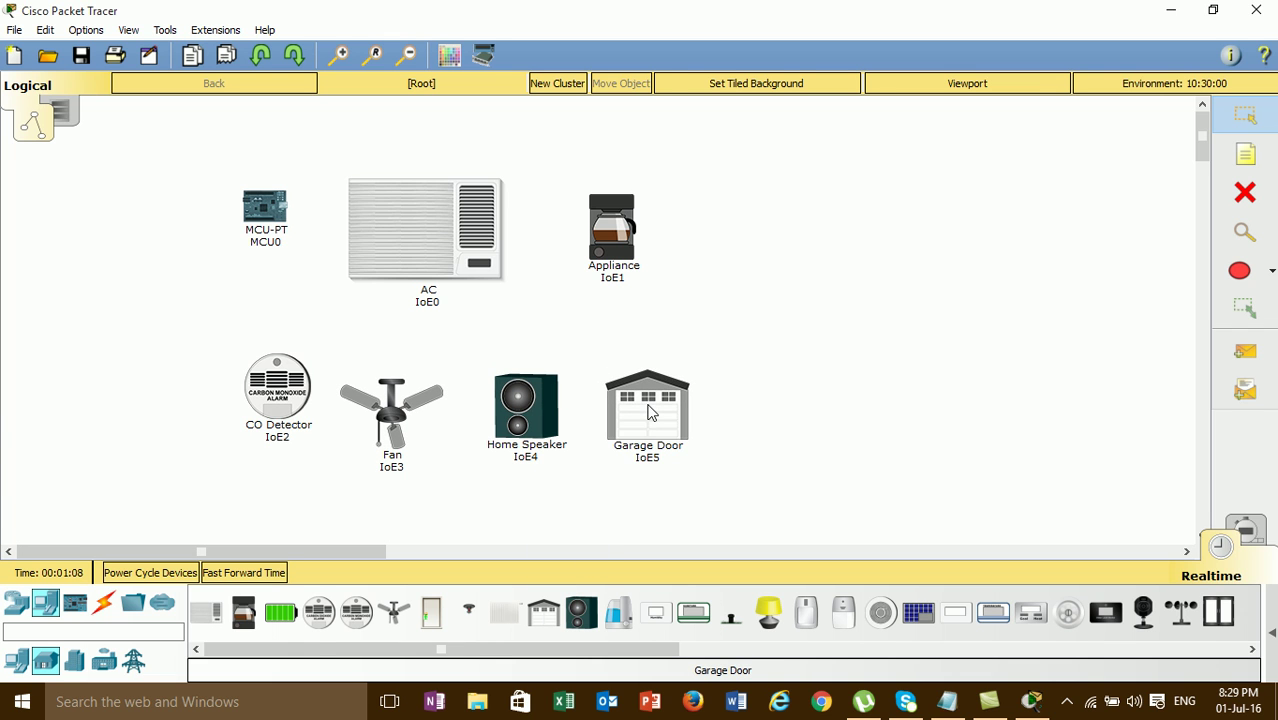
drag(698, 623, 795, 402)
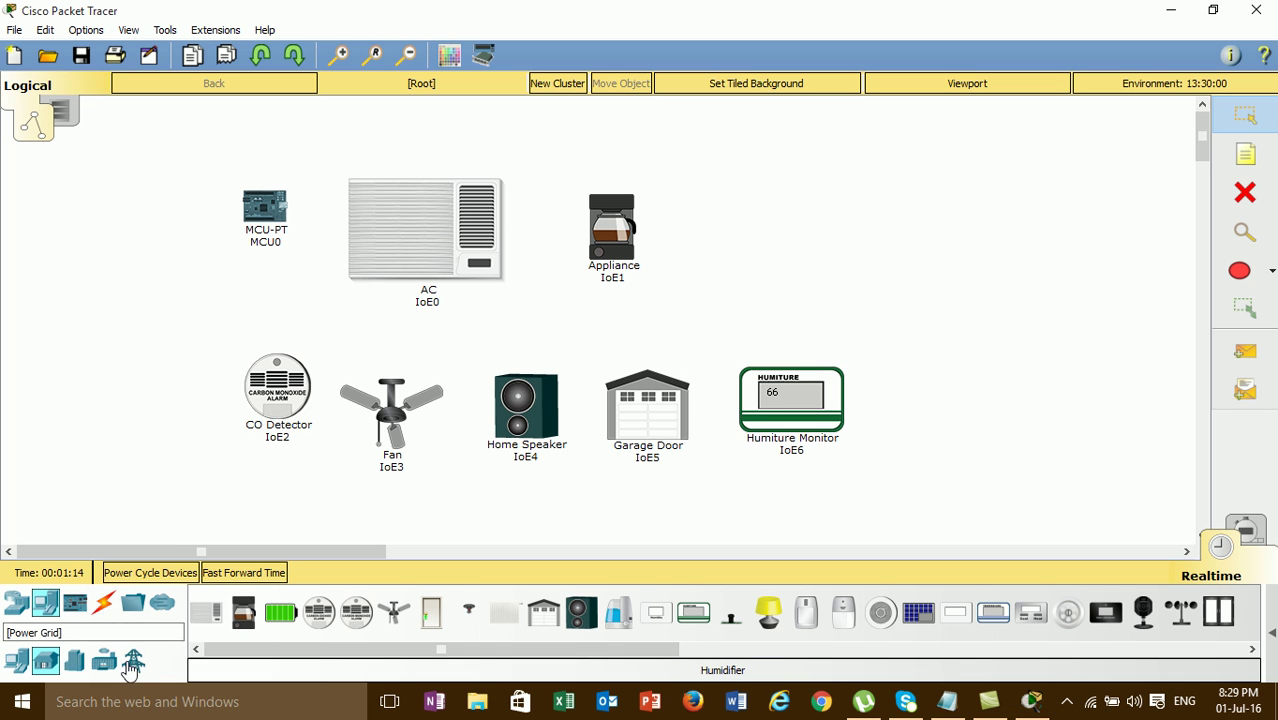
Add a Wind Turbine and a Light from the Power Grid devices
click(132, 662)
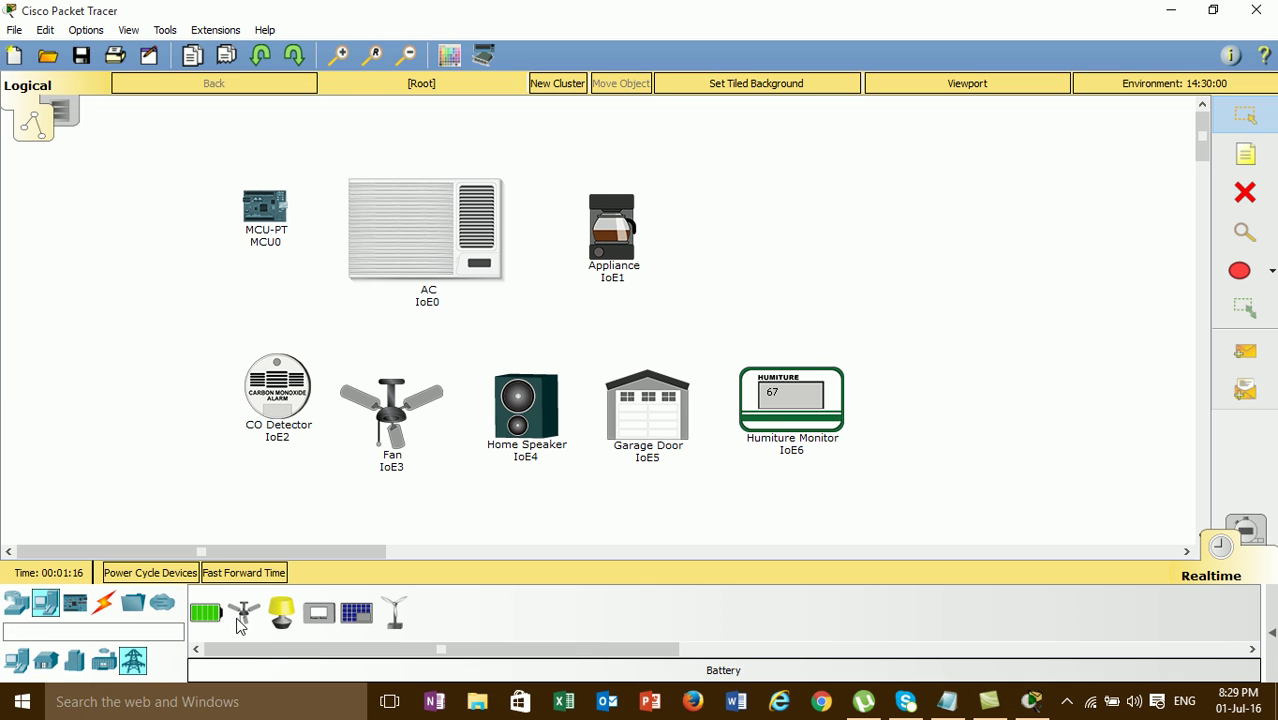
drag(396, 612, 760, 240)
drag(281, 612, 915, 228)
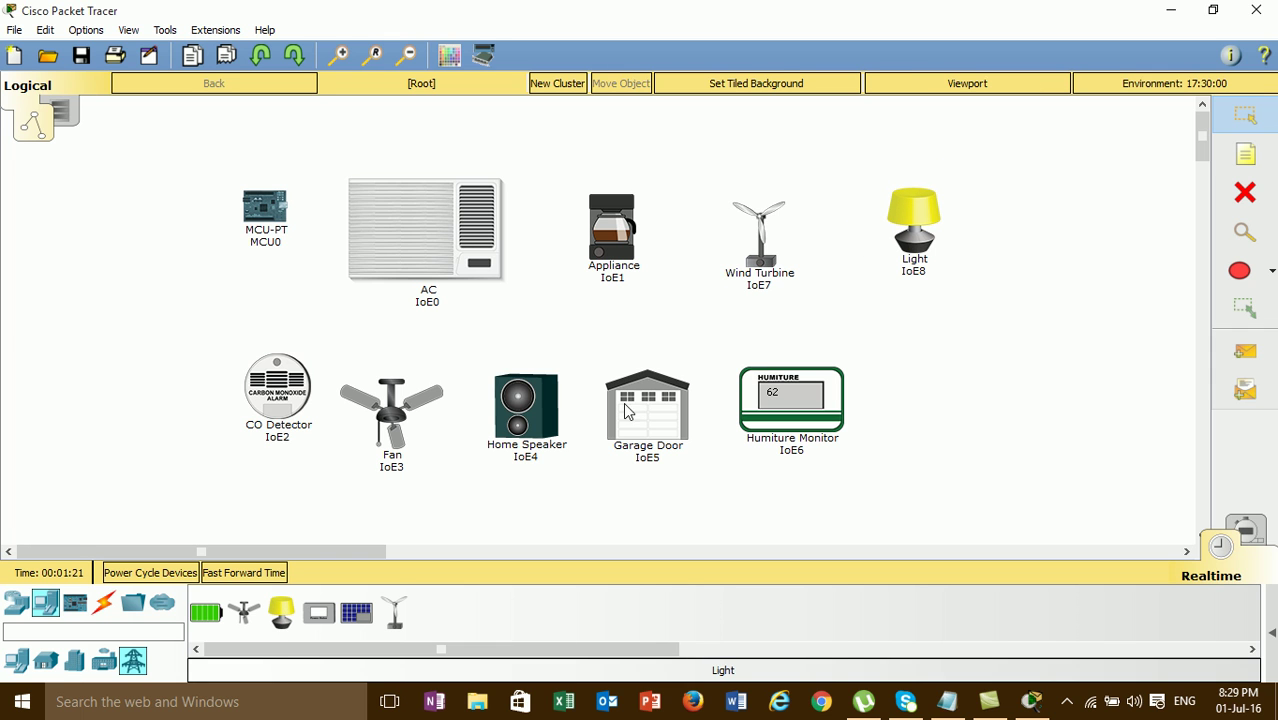
Add a Webcam, Wind Detector and Window from Home, then select all devices
click(46, 663)
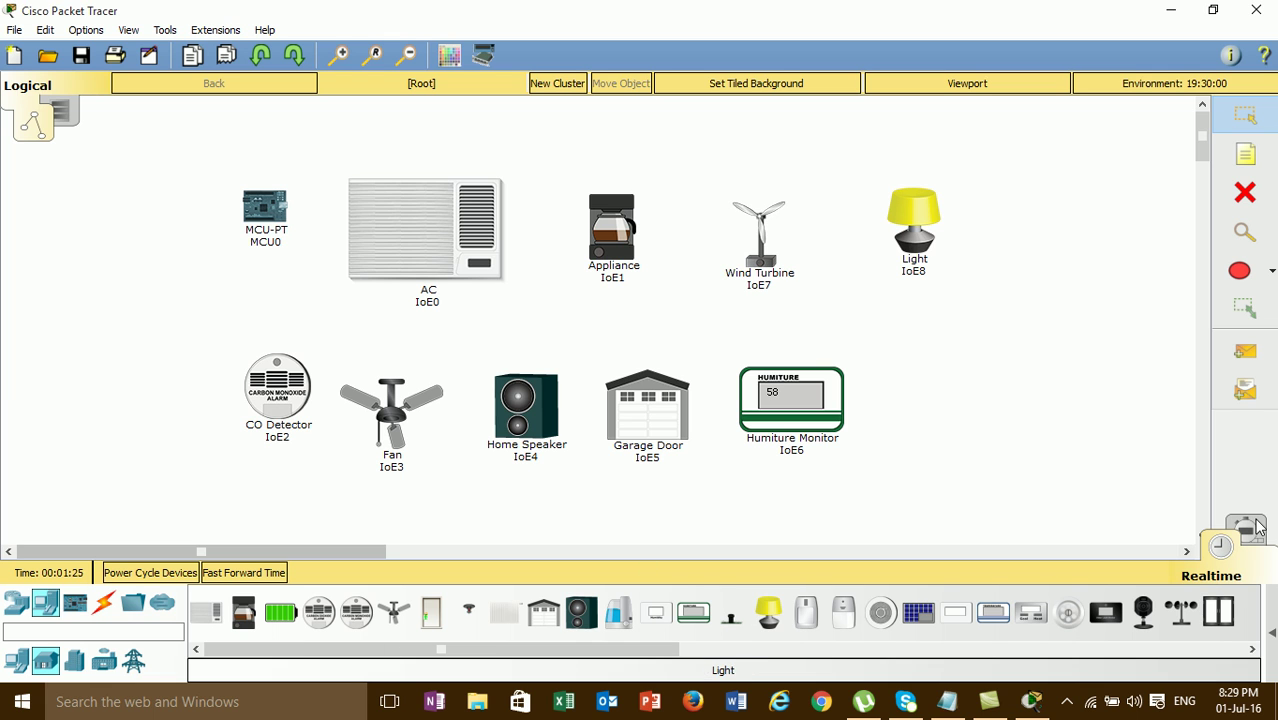
drag(1143, 612, 970, 398)
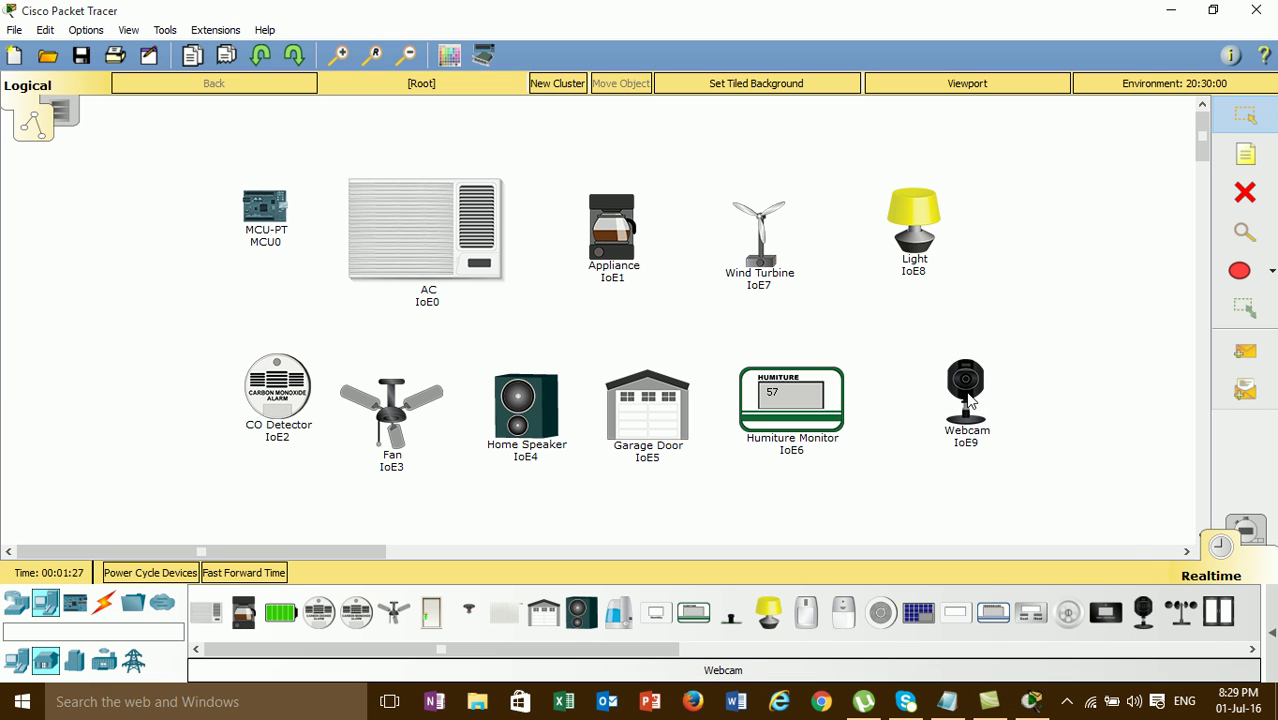
drag(1181, 620, 1076, 225)
drag(1222, 626, 1107, 405)
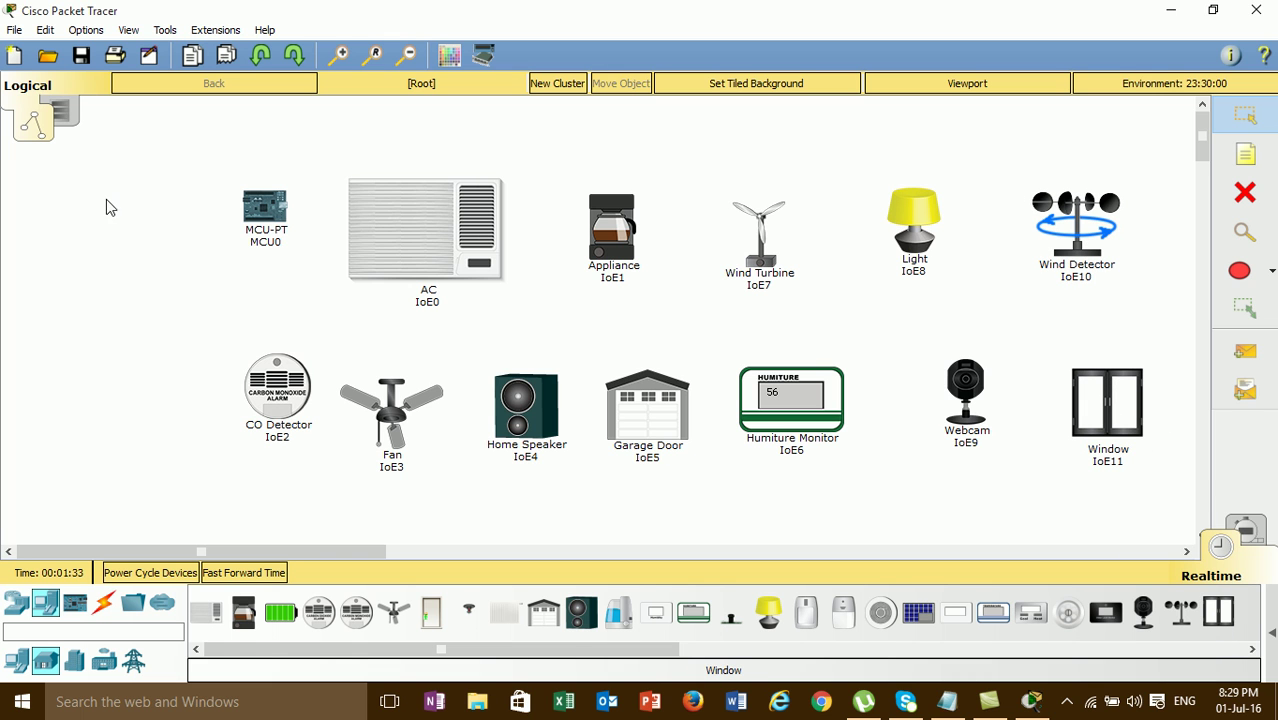
drag(117, 161, 1170, 490)
Deselect the devices, browse the End Devices, Components, Miscellaneous and Multiuser categories, then minimize Packet Tracer
click(503, 531)
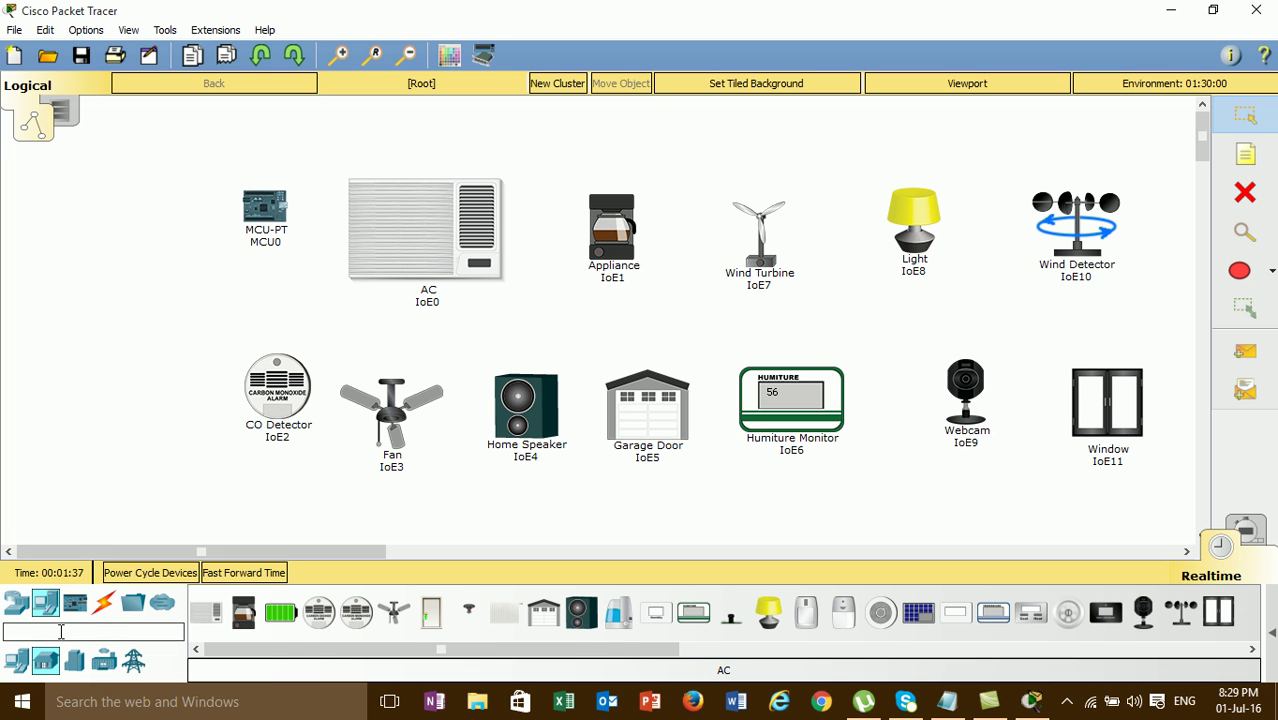
click(18, 662)
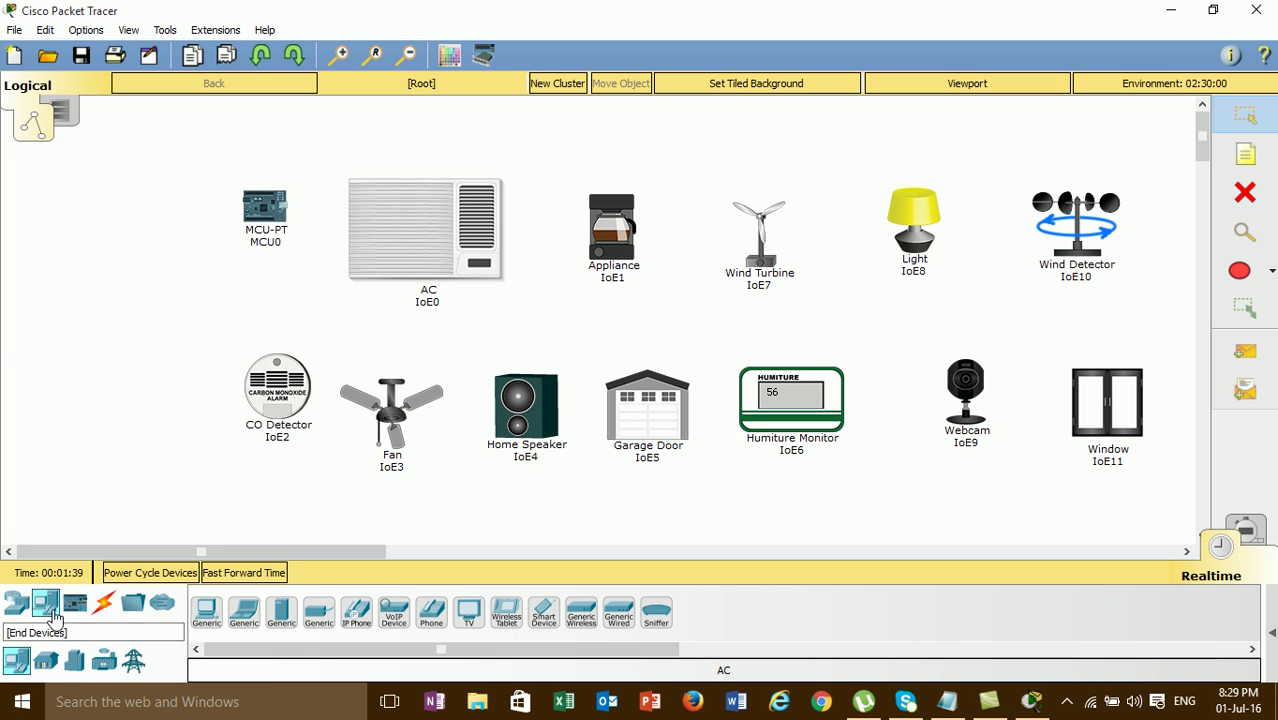
click(75, 603)
click(133, 603)
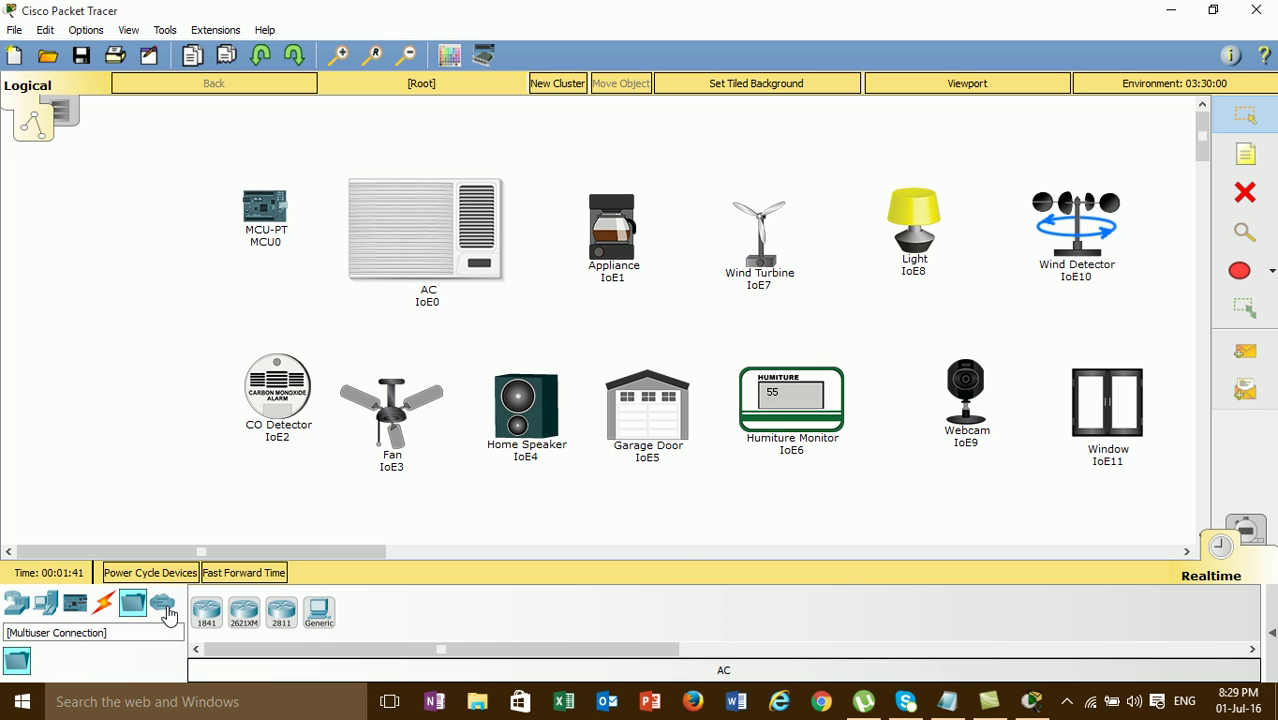
click(162, 603)
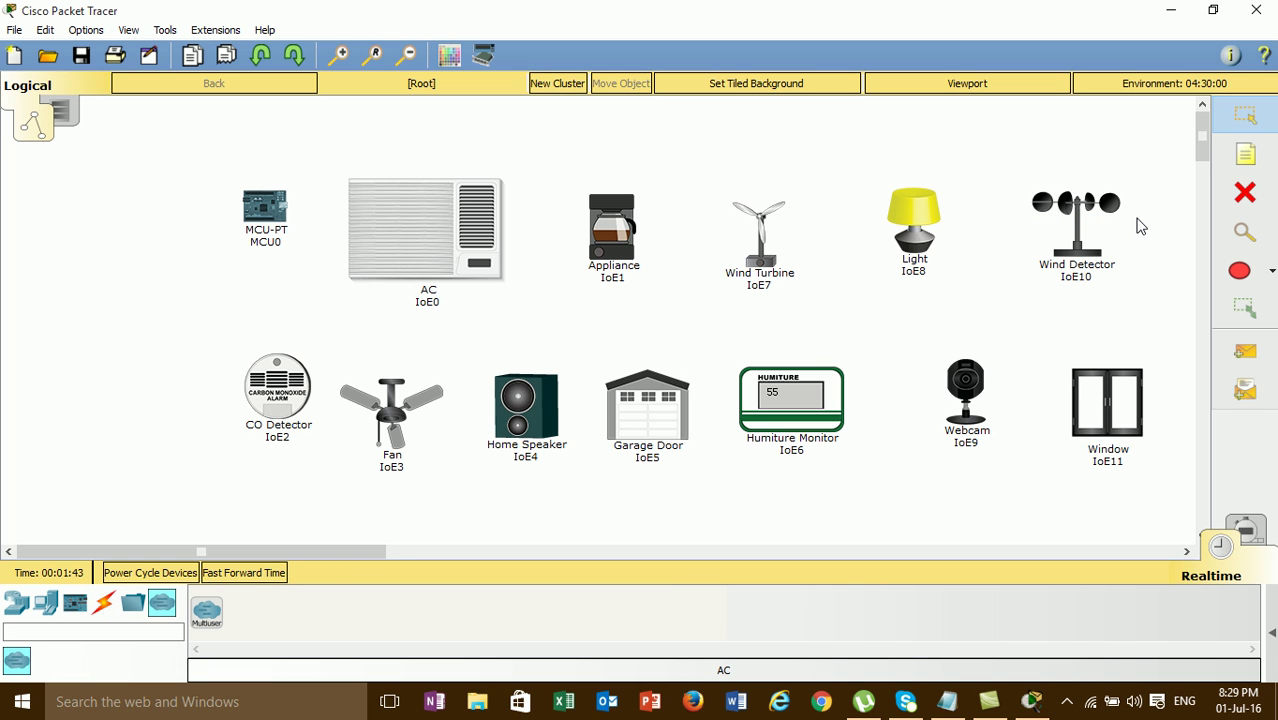
click(1173, 11)
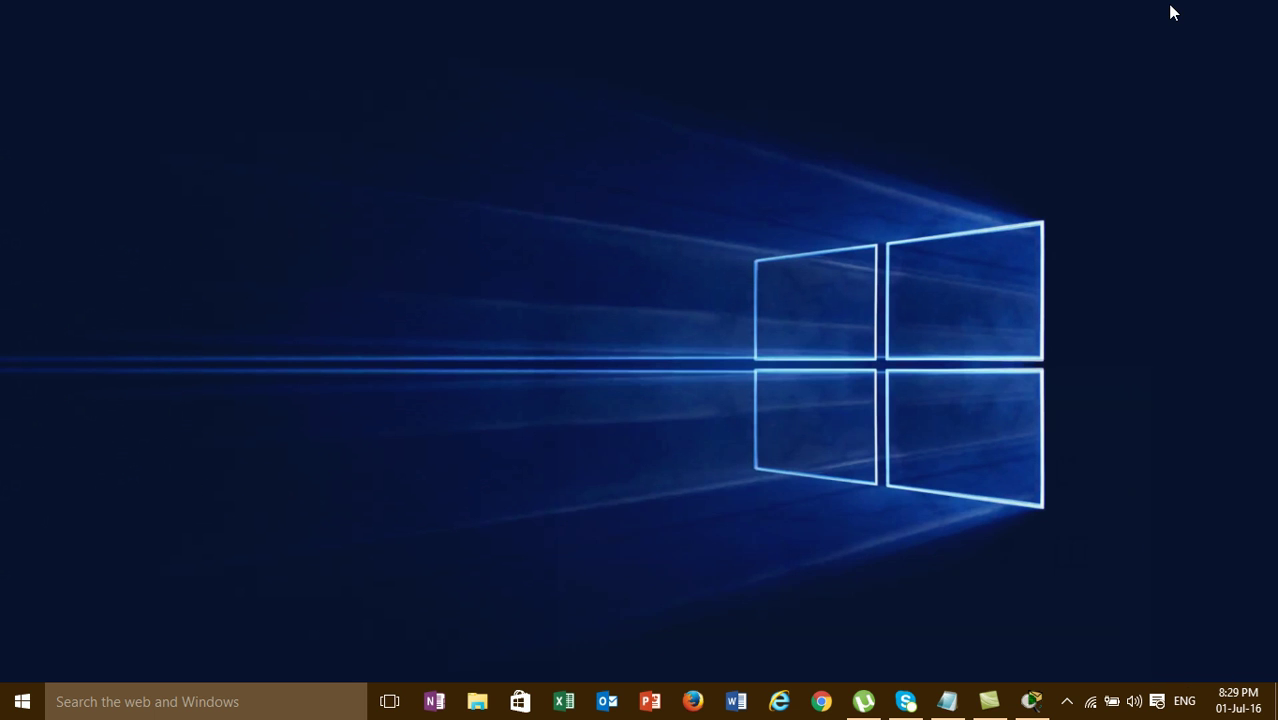